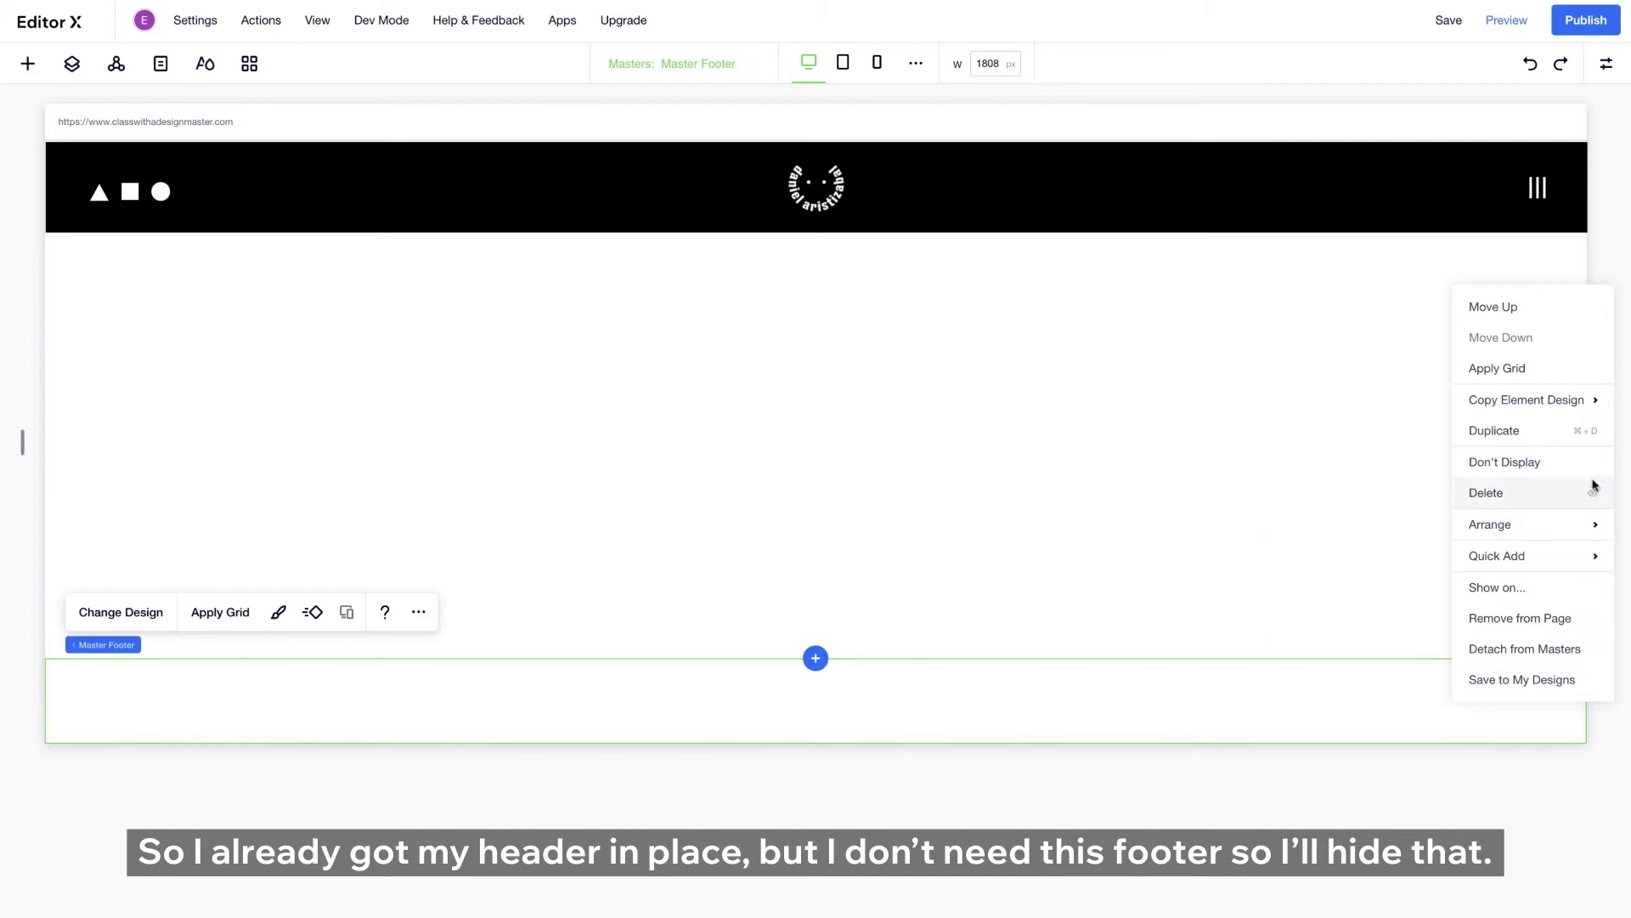
Step: Hide the master footer so it does not display on the page
left_click(1602, 463)
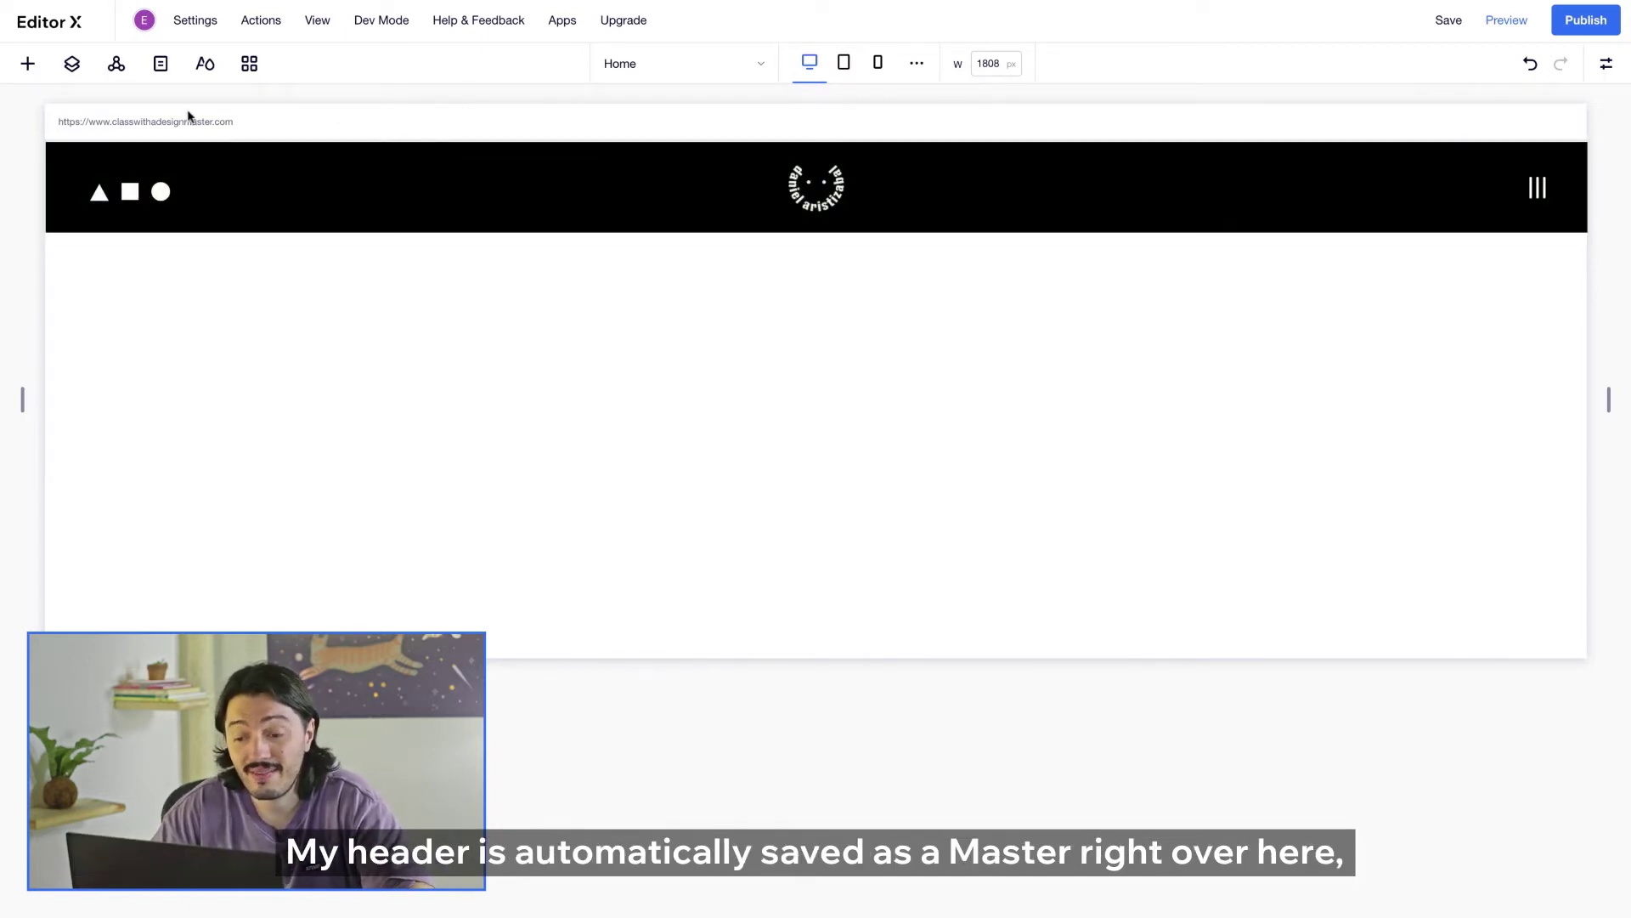
Step: Look at the site masters and the options of the Master Header
left_click(117, 66)
mouse_move(125, 268)
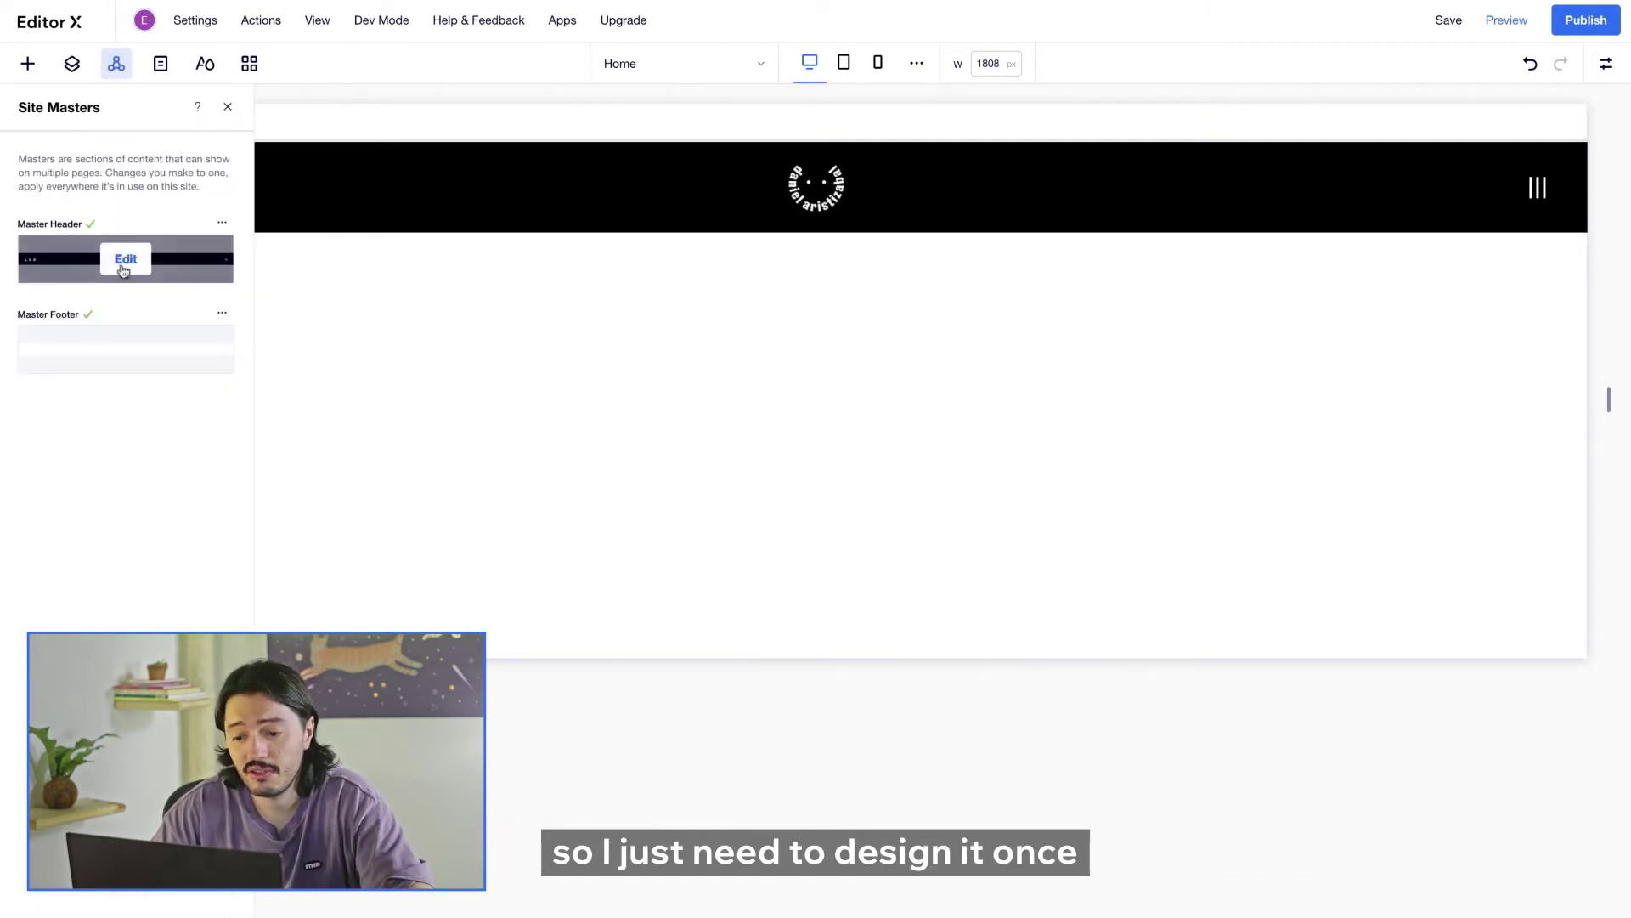
left_click(222, 224)
left_click(266, 245)
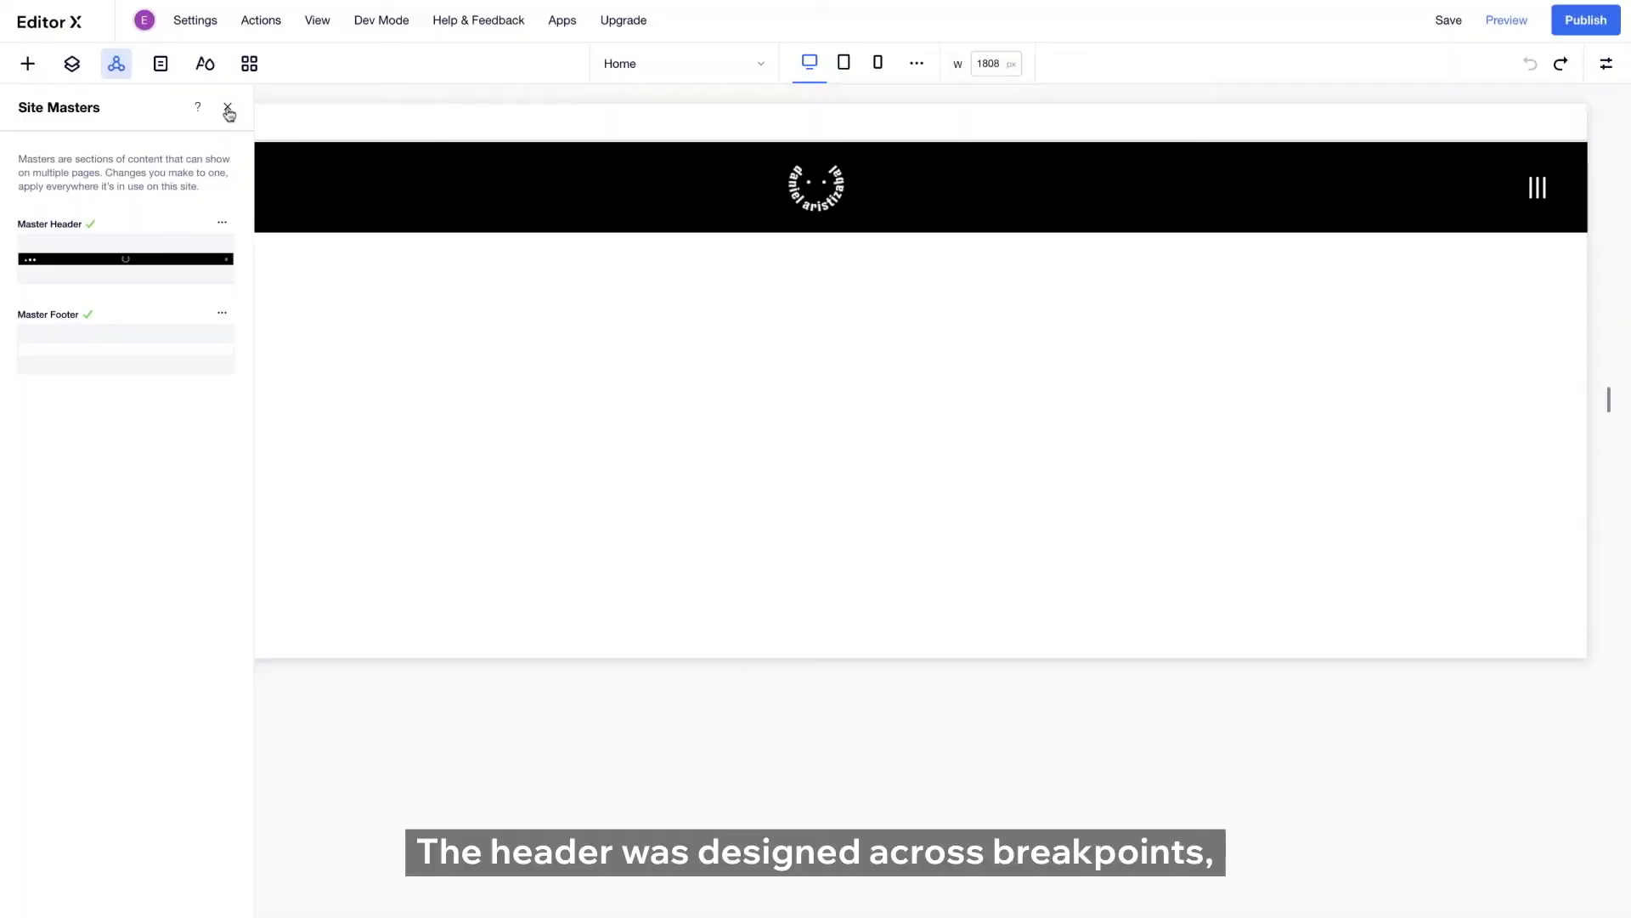
left_click(227, 107)
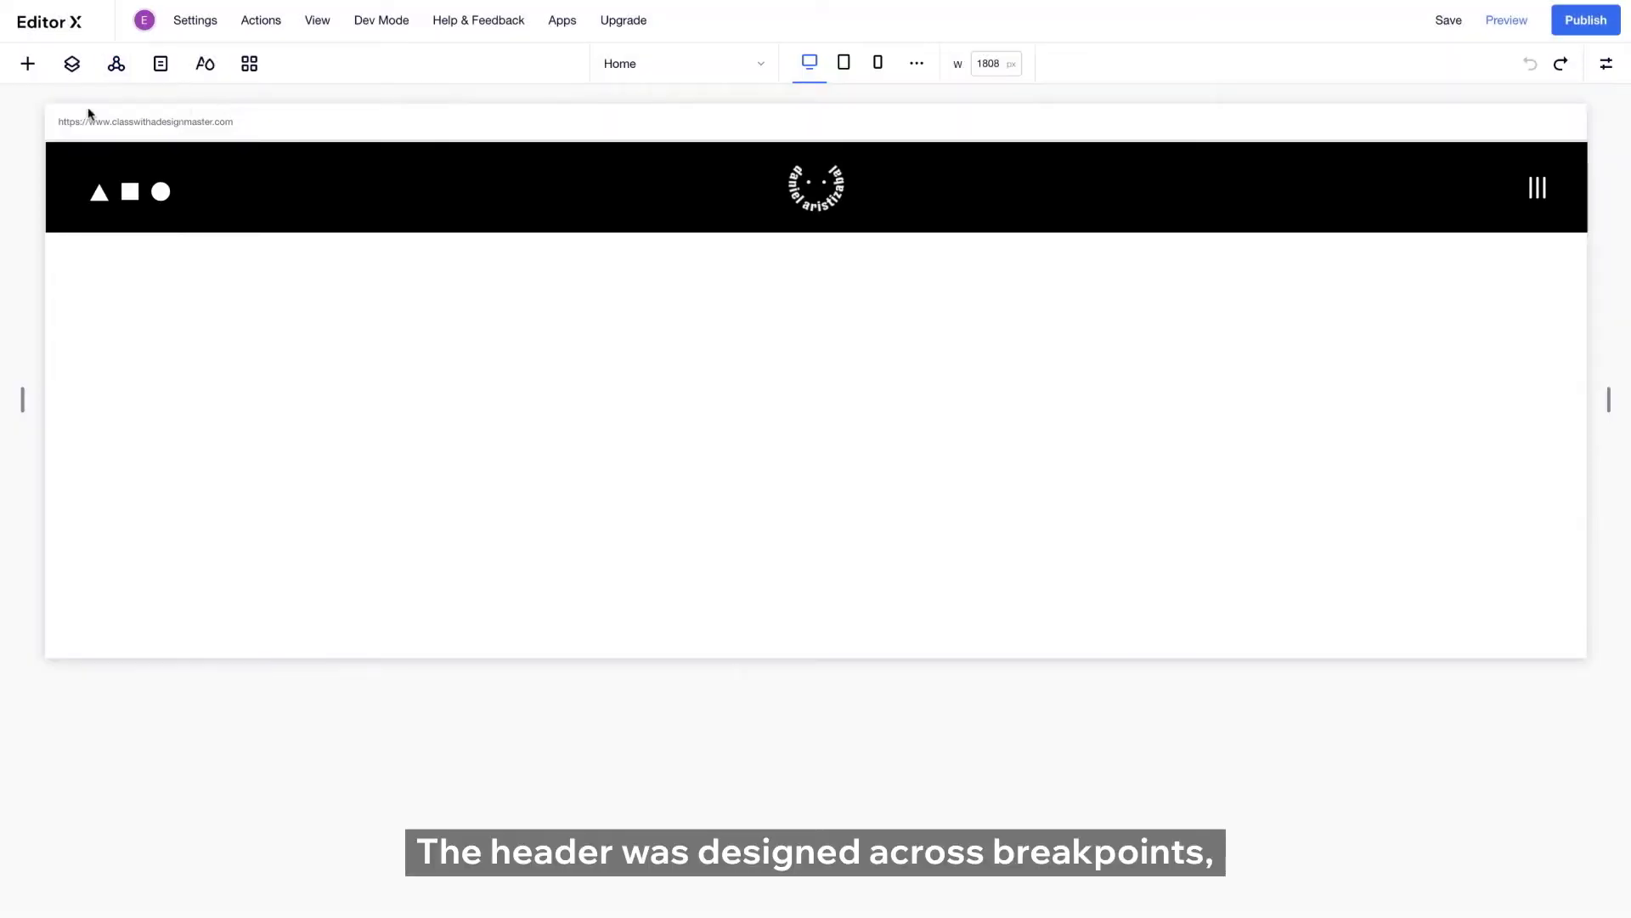
Step: Check how the header adapts by narrowing the canvas to about 374 px, and return to the desktop view
left_click_drag(22, 398, 634, 392)
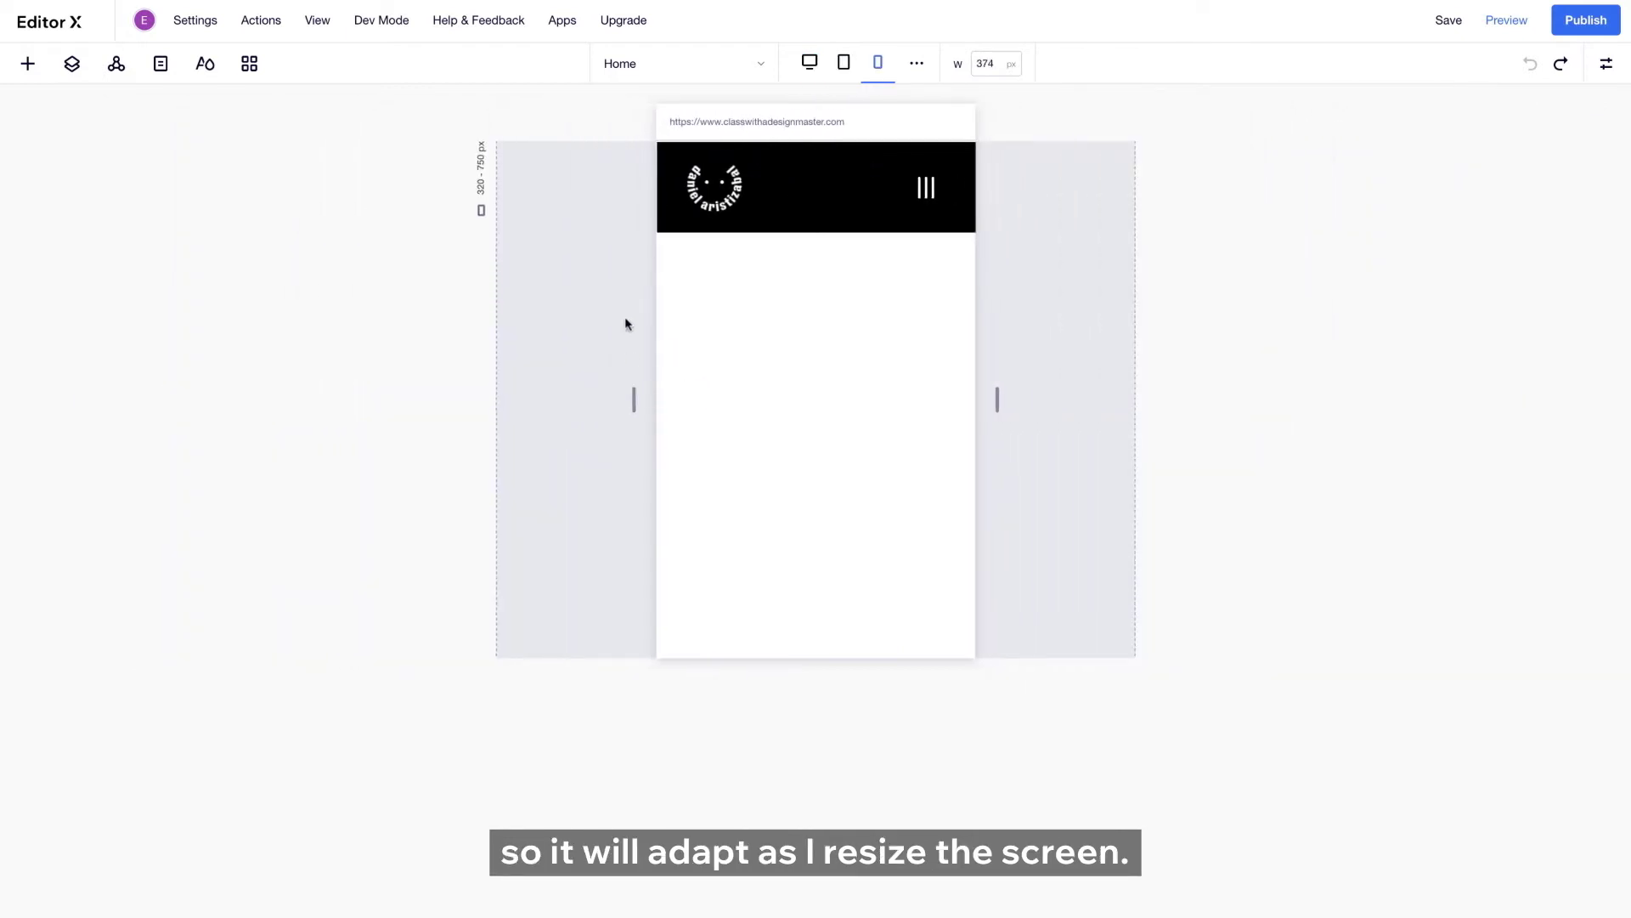
left_click(811, 67)
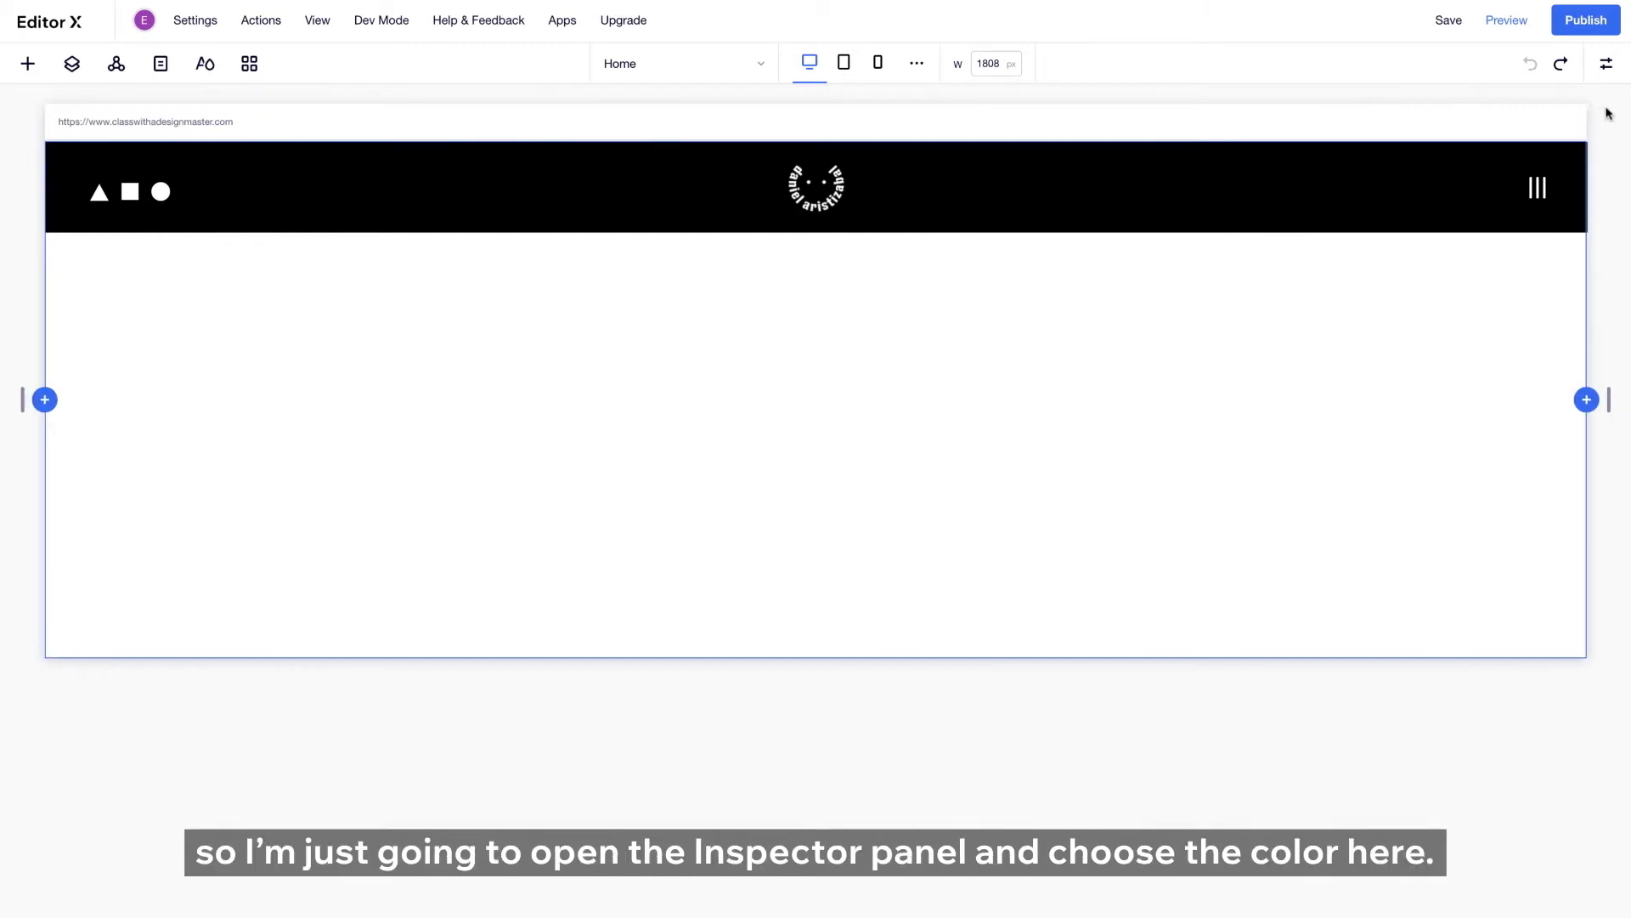
Step: Set the Home page's background color to black (#000000)
left_click(1607, 66)
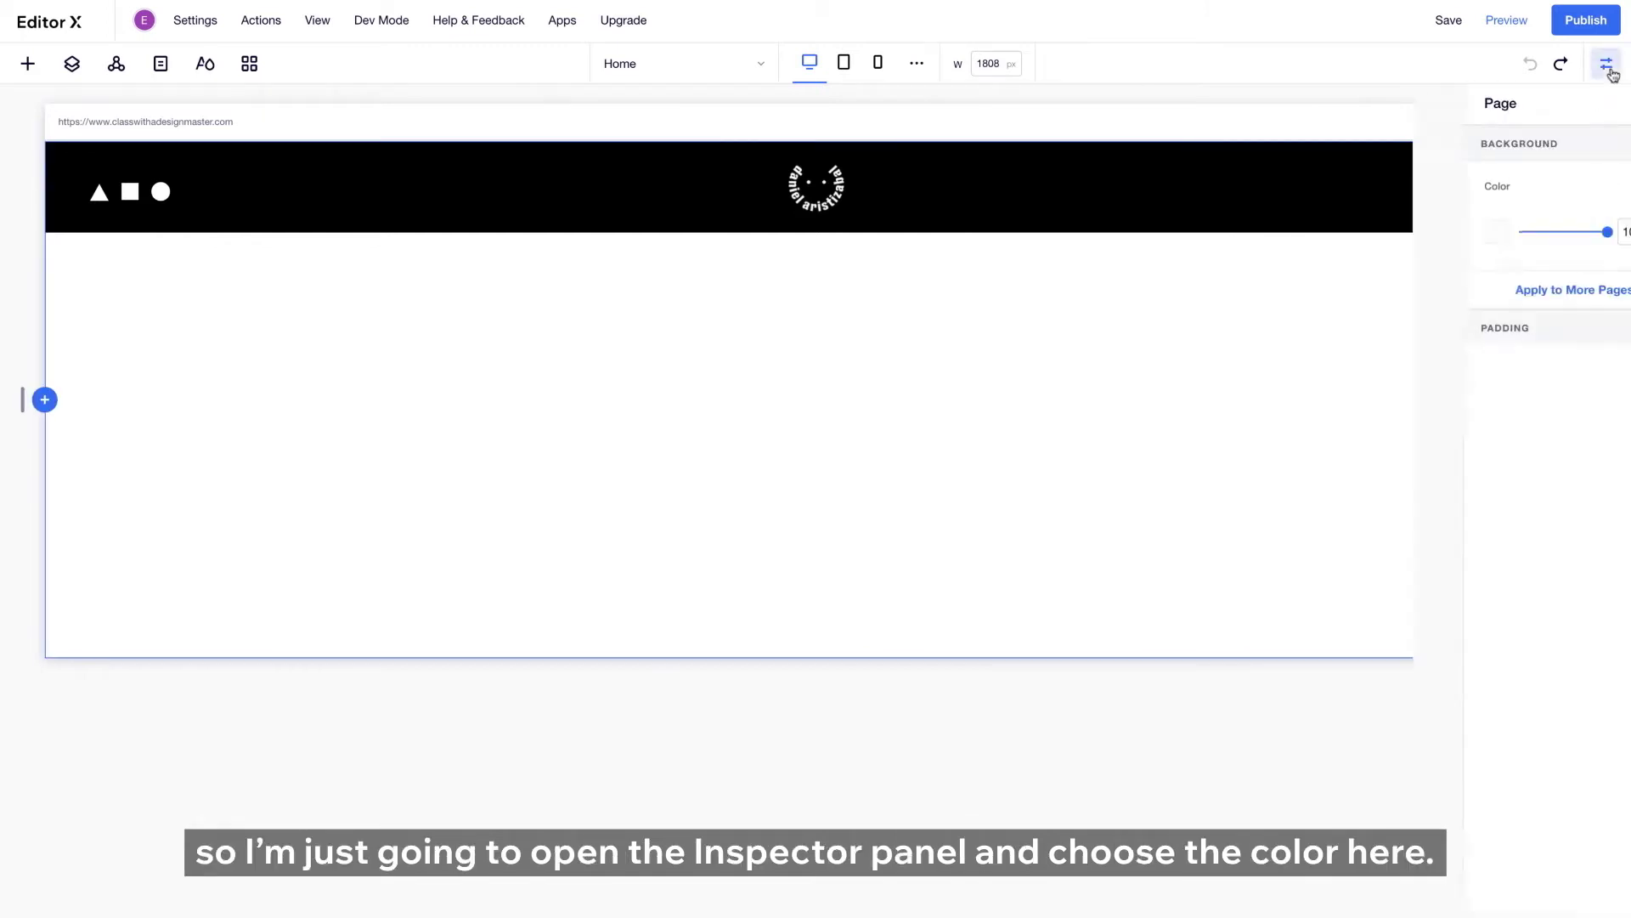
left_click(1444, 233)
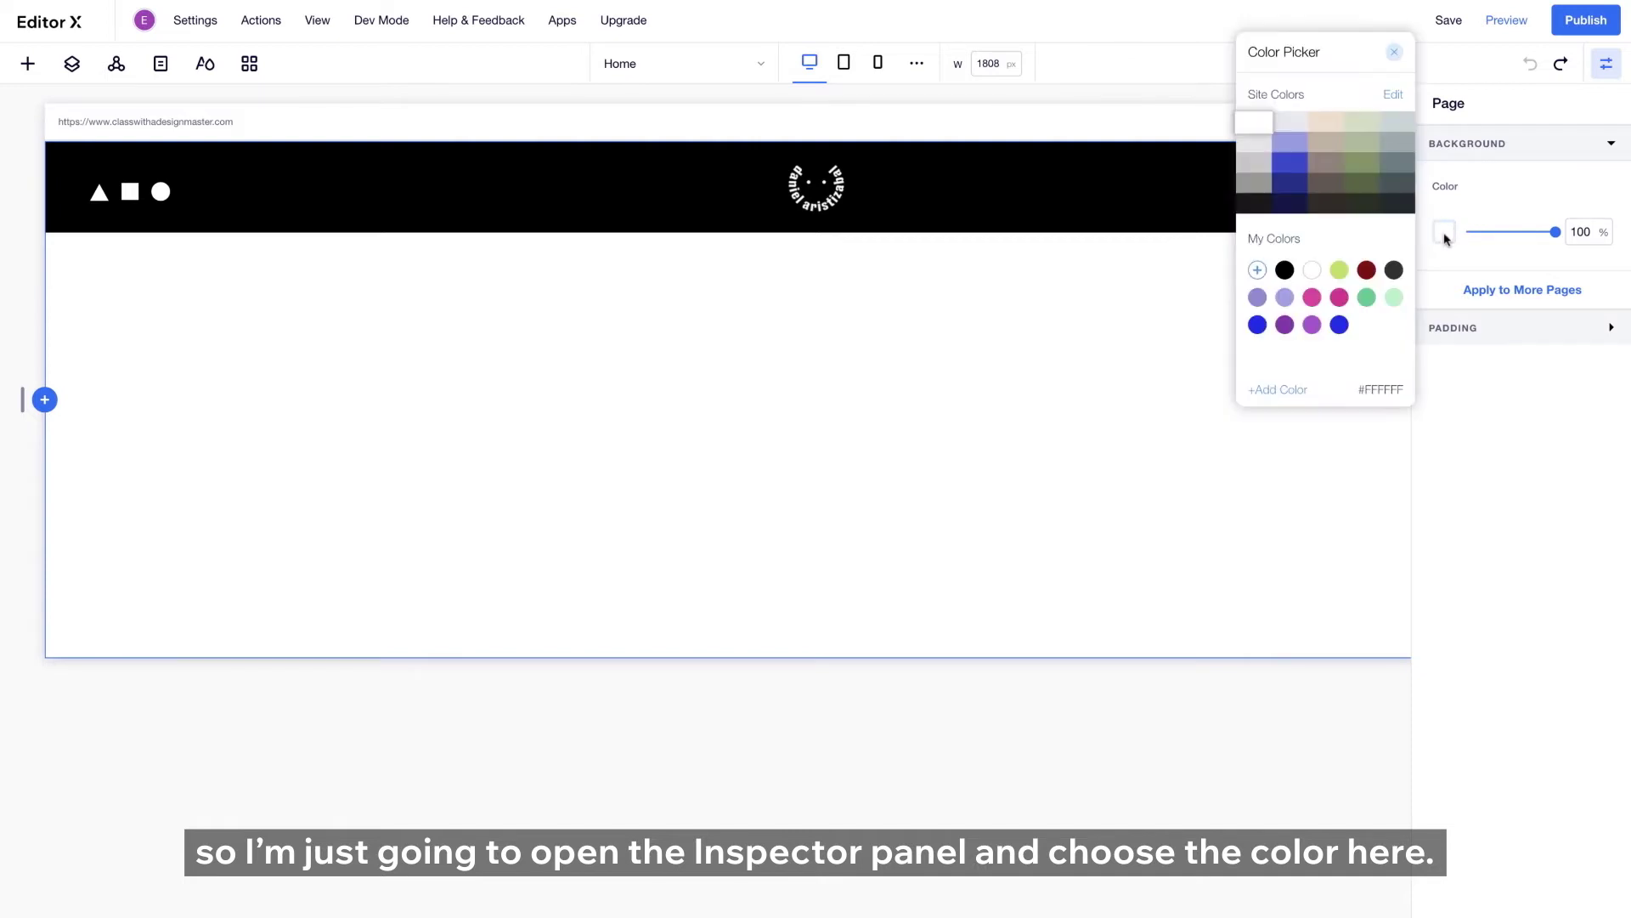
left_click(1285, 270)
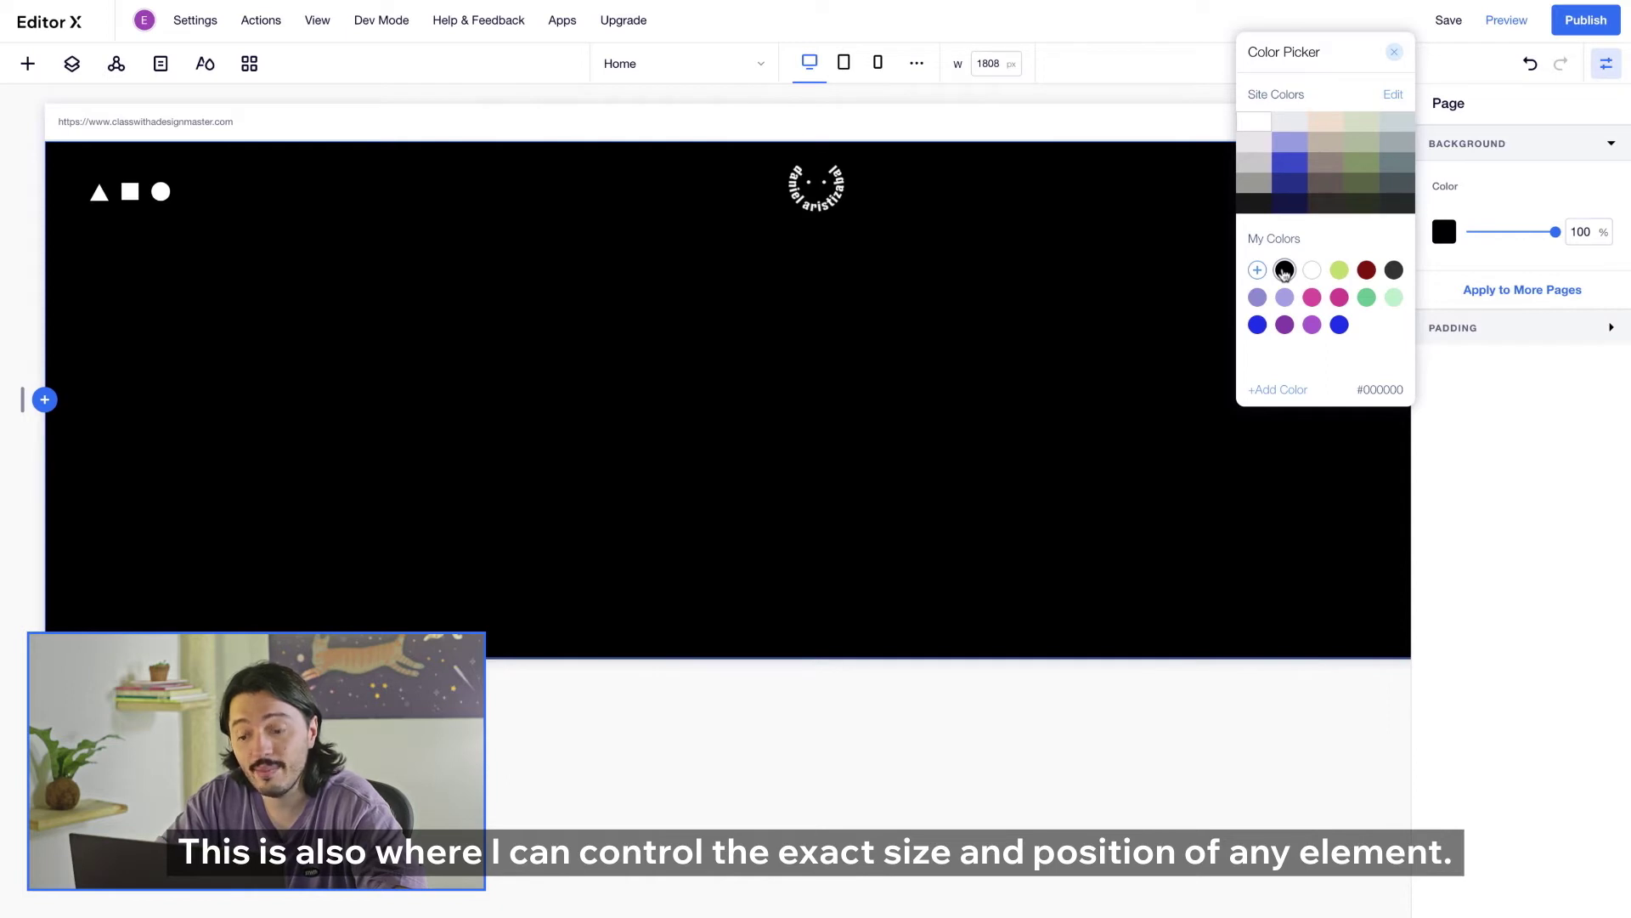
left_click(1396, 55)
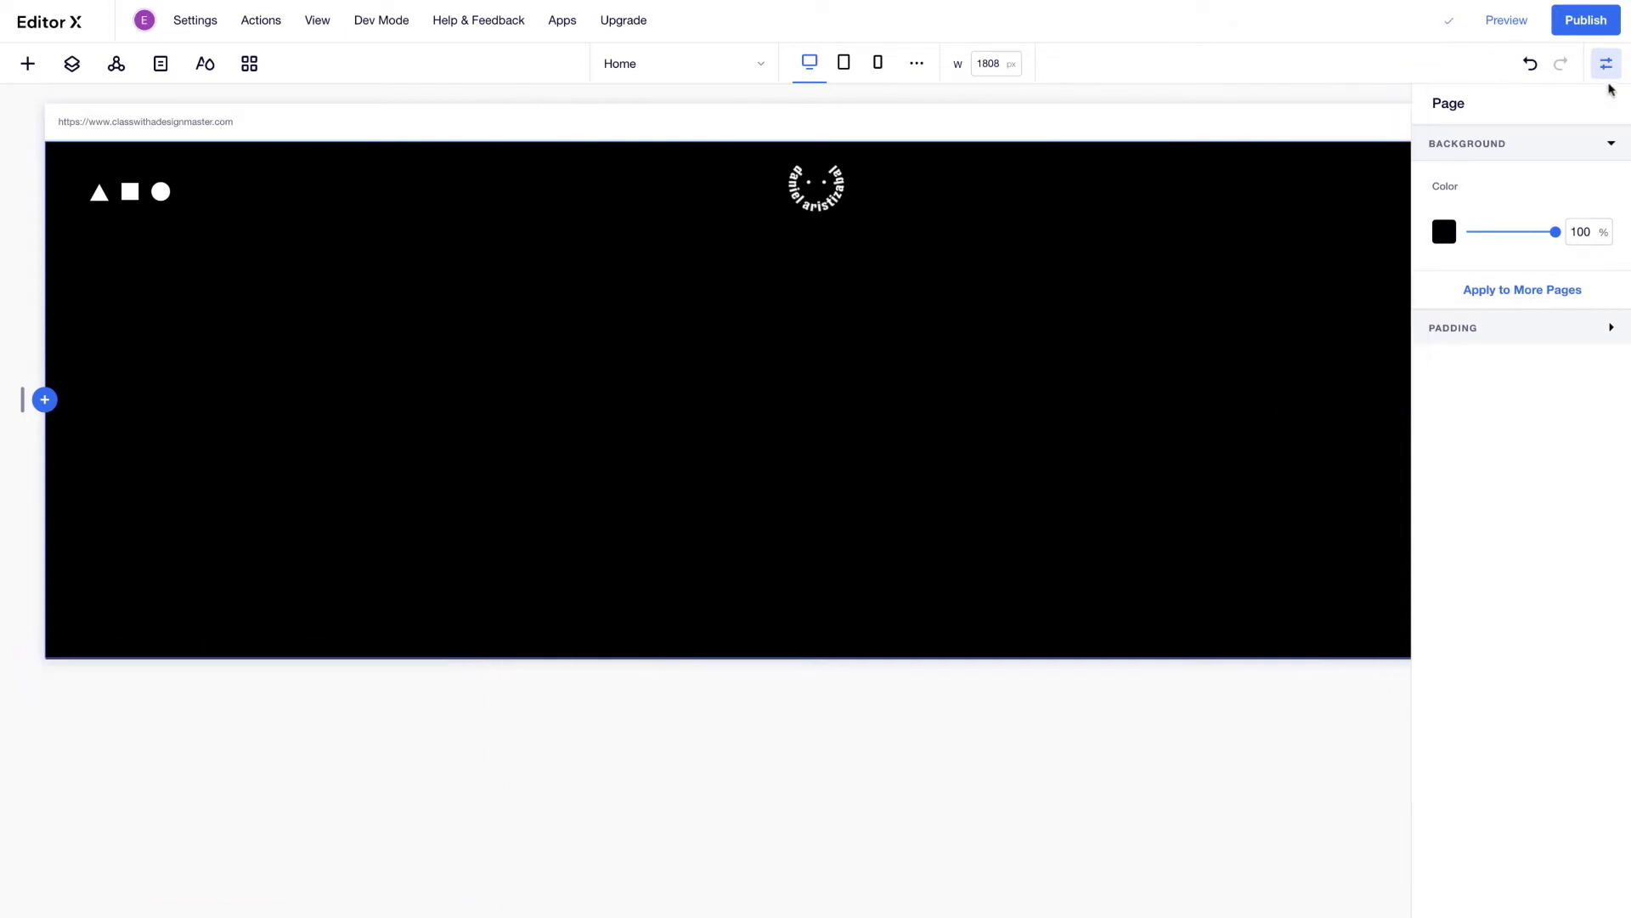
left_click(1606, 84)
Step: Set the minimum height of the blank section to 900 px
left_click(1612, 267)
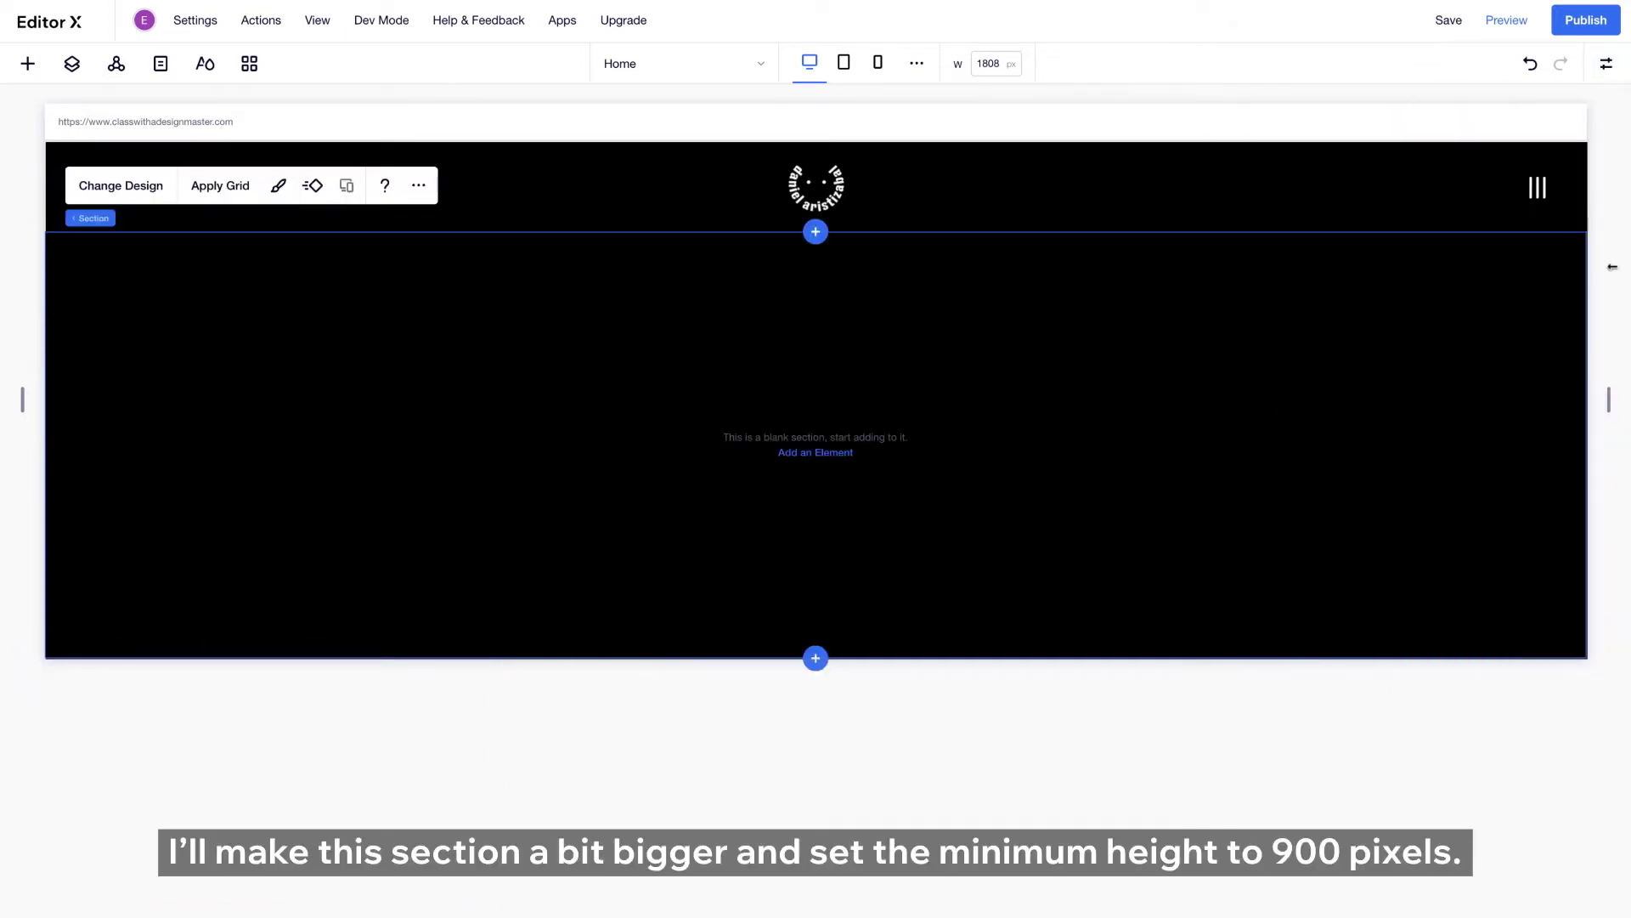
left_click(1608, 64)
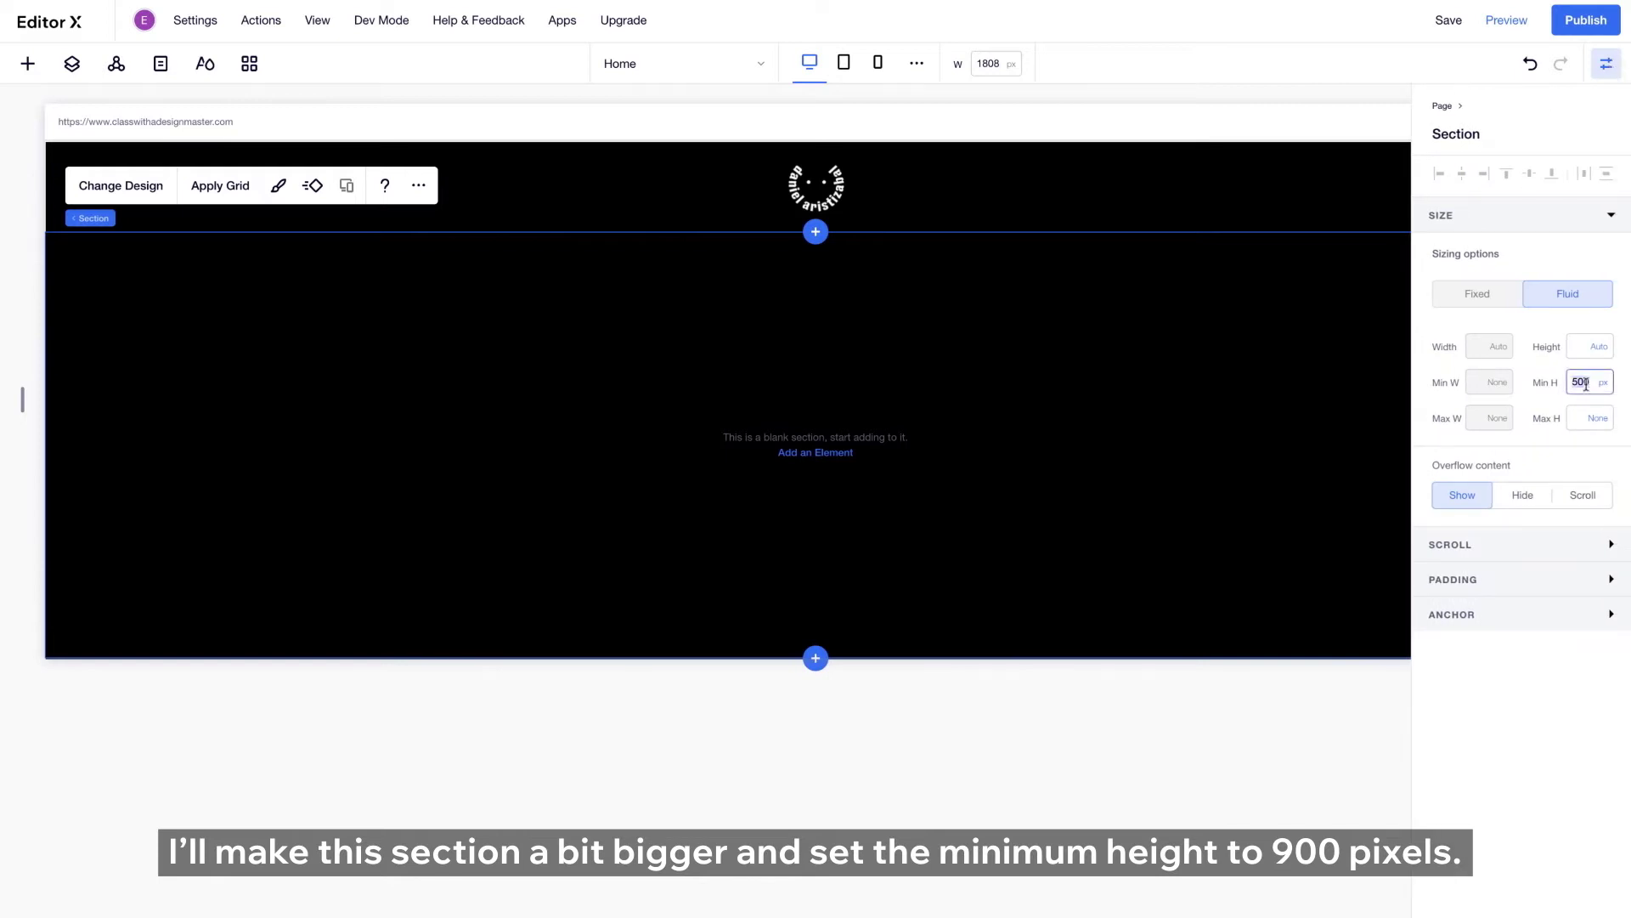
type("900")
key("Return")
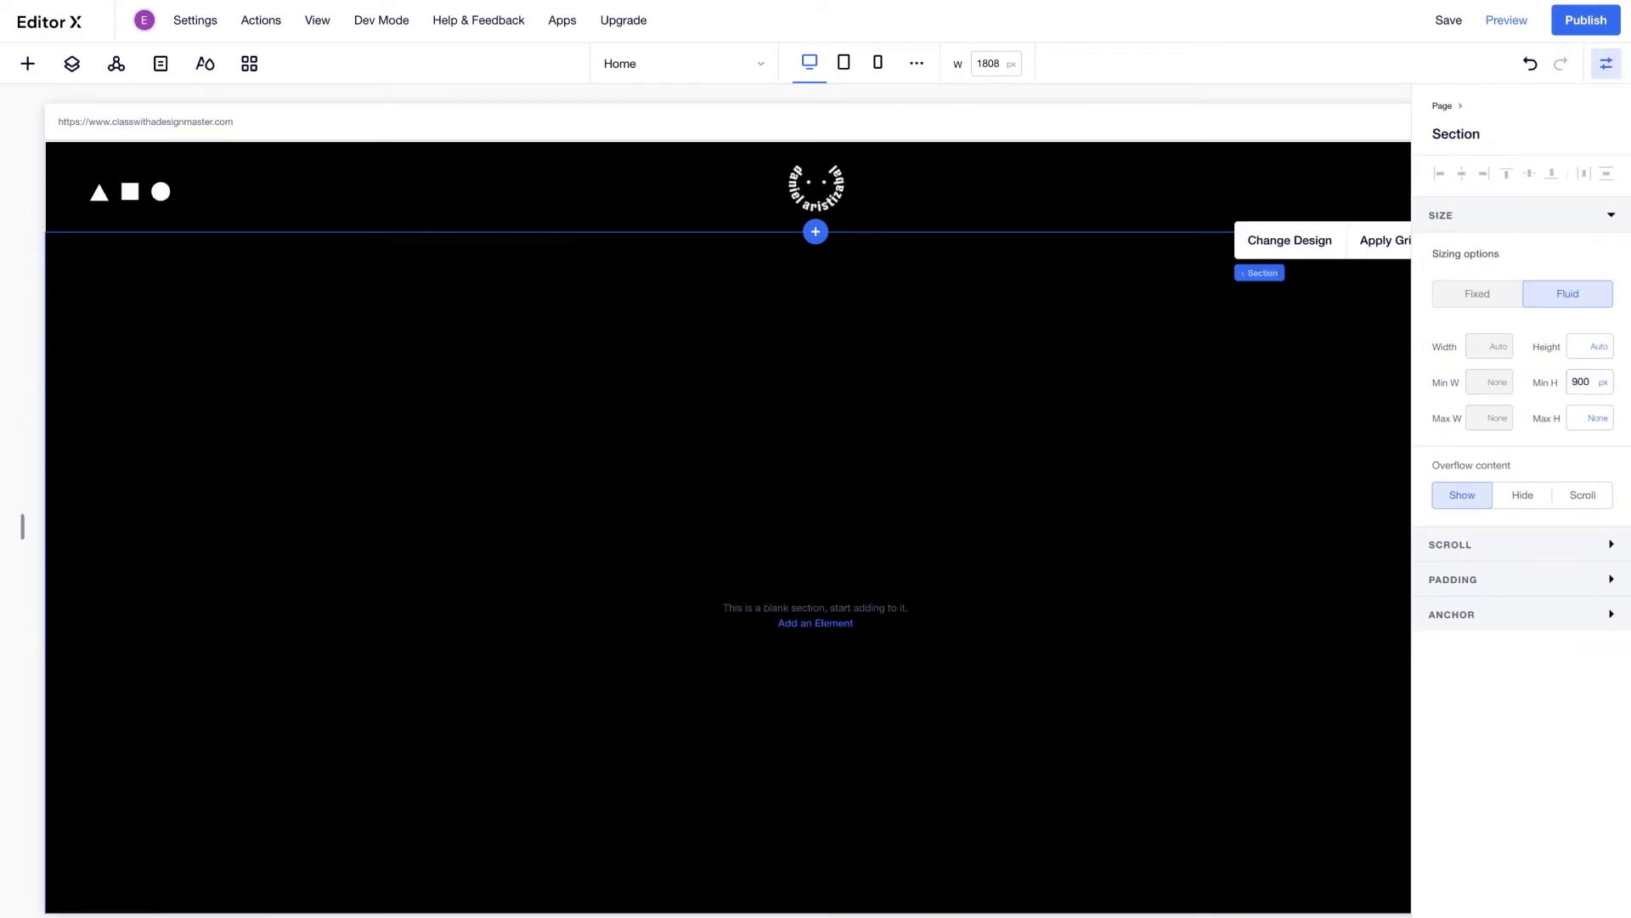
left_click(1608, 68)
Step: Add a title text element to the section and replace its placeholder with the copied bio text
left_click(27, 64)
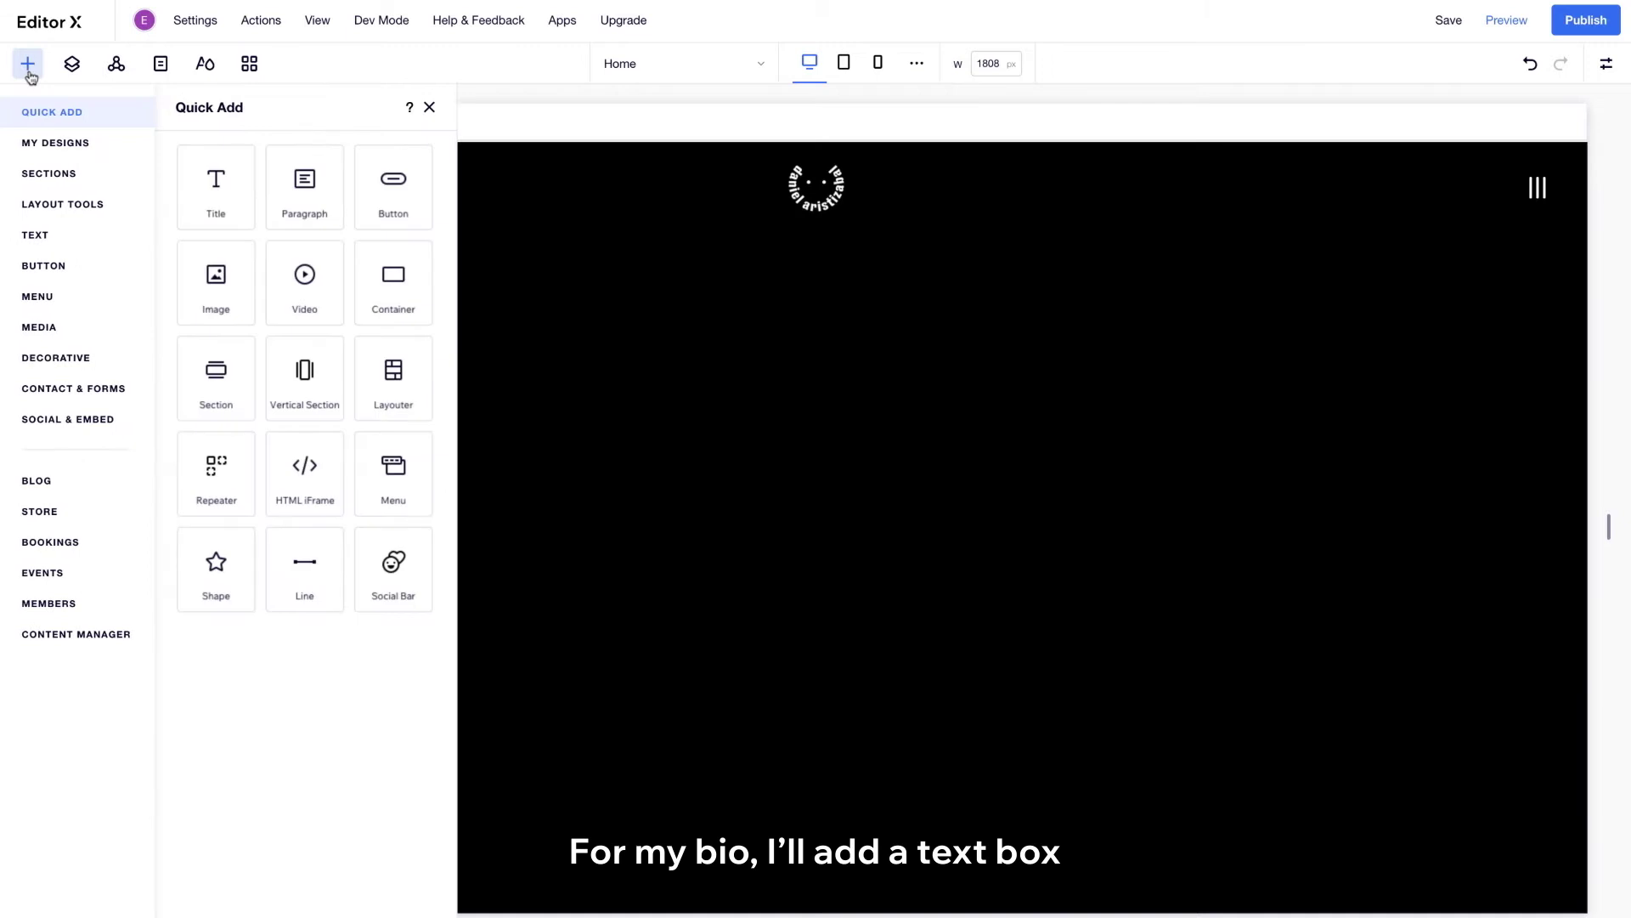
left_click(35, 235)
left_click_drag(367, 361, 711, 550)
double_click(717, 528)
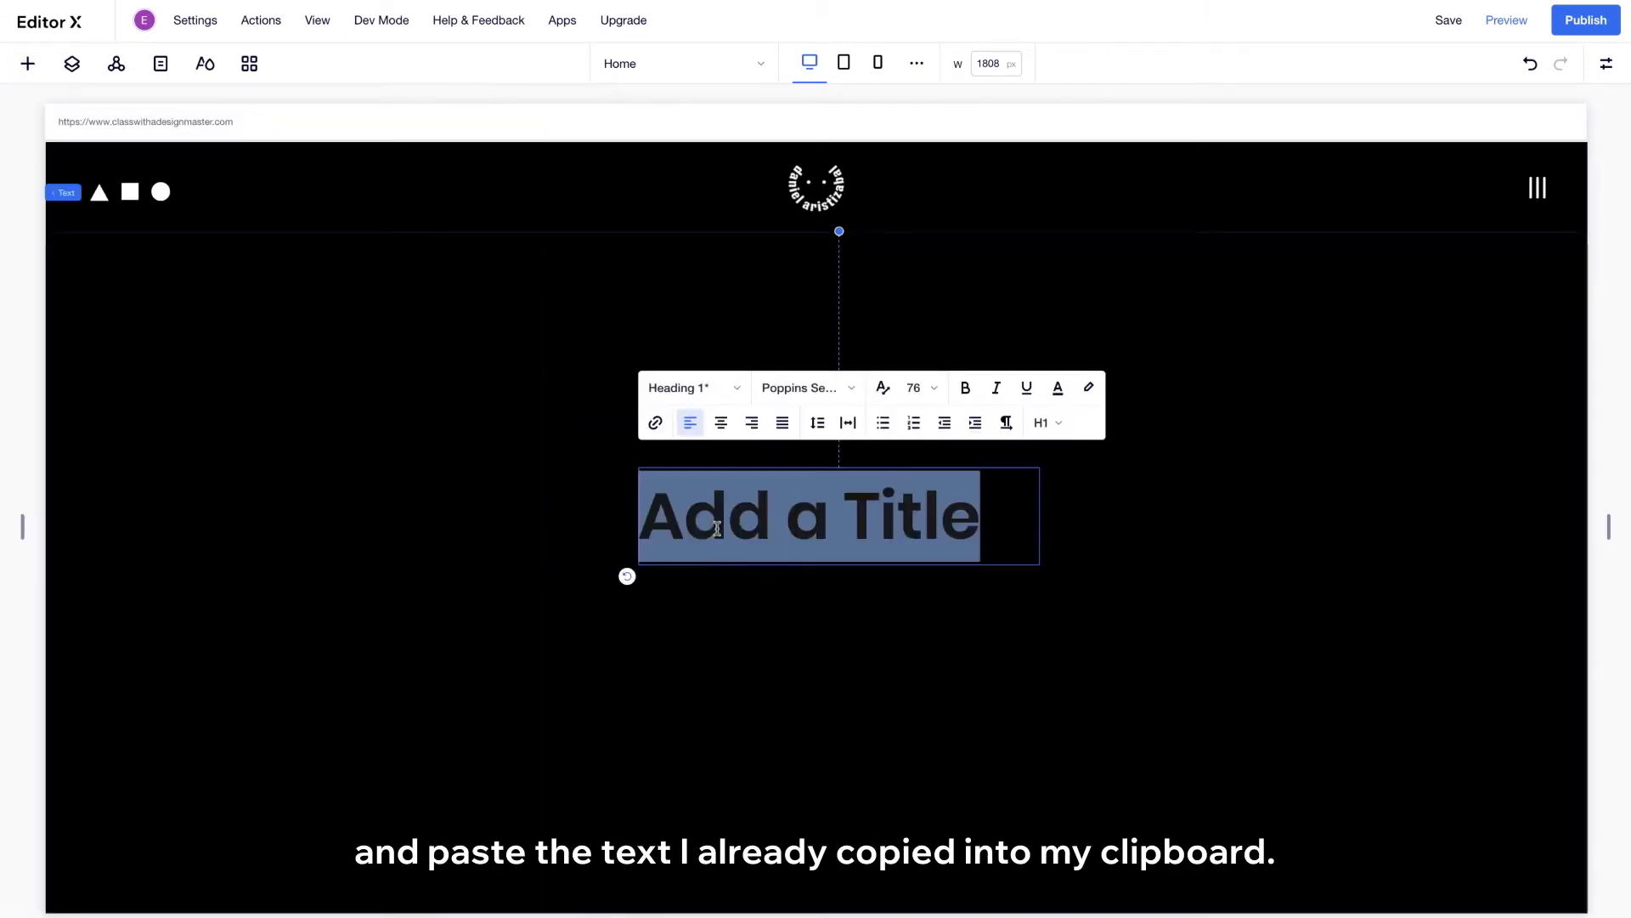
key("ctrl+v")
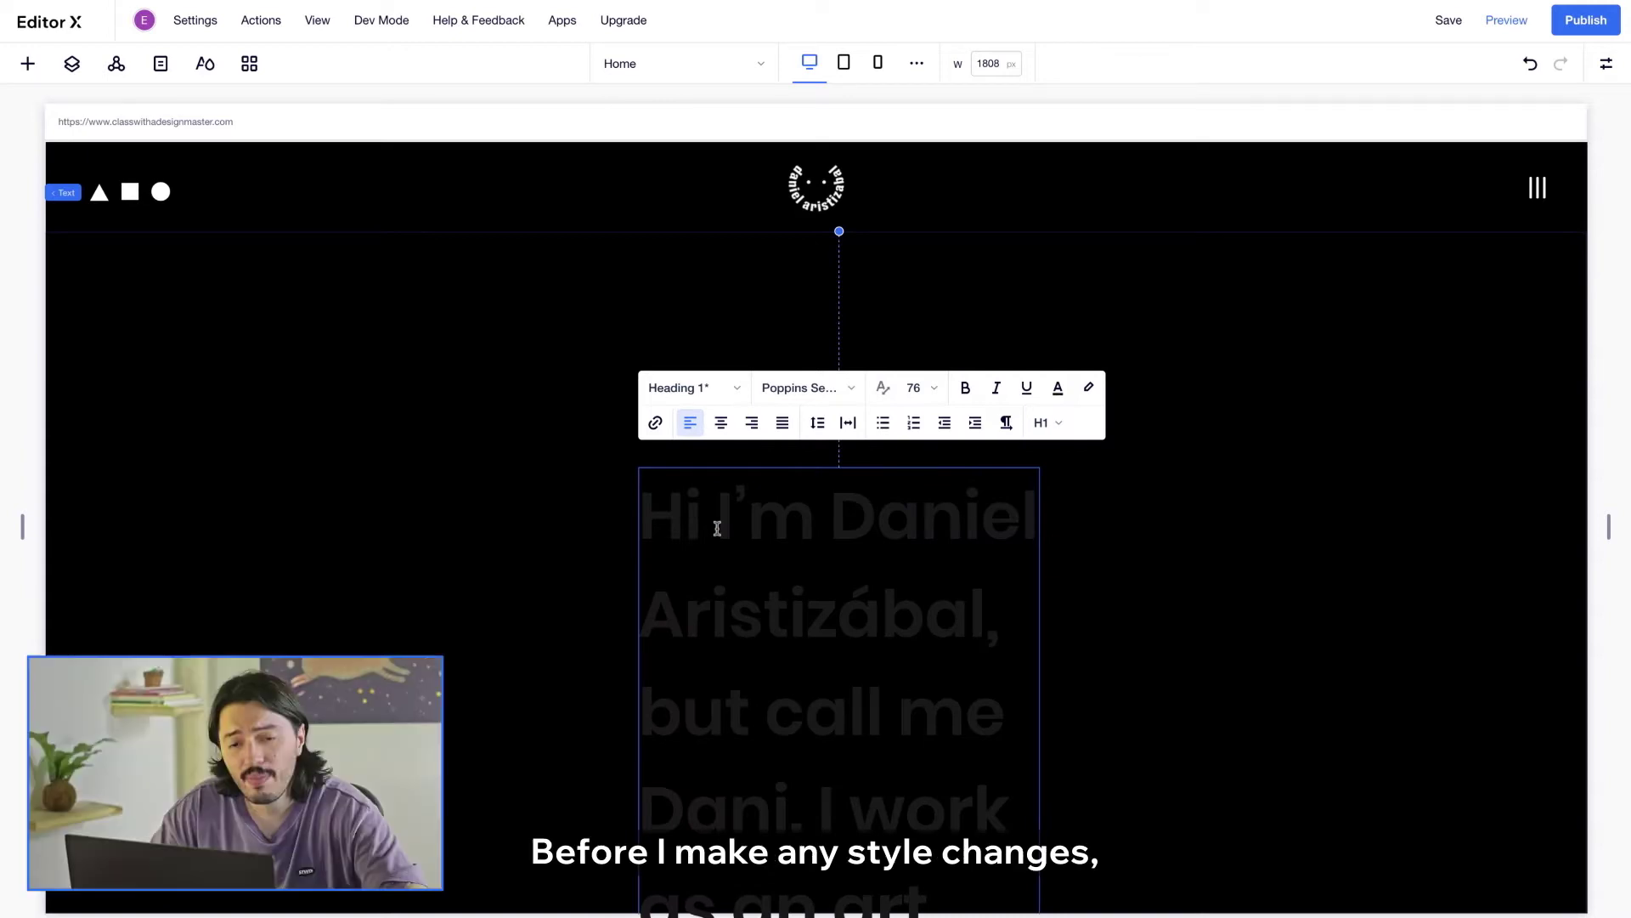
Step: Set the bio text's width to 97% and center it horizontally and vertically in the section
left_click(1606, 62)
double_click(1480, 347)
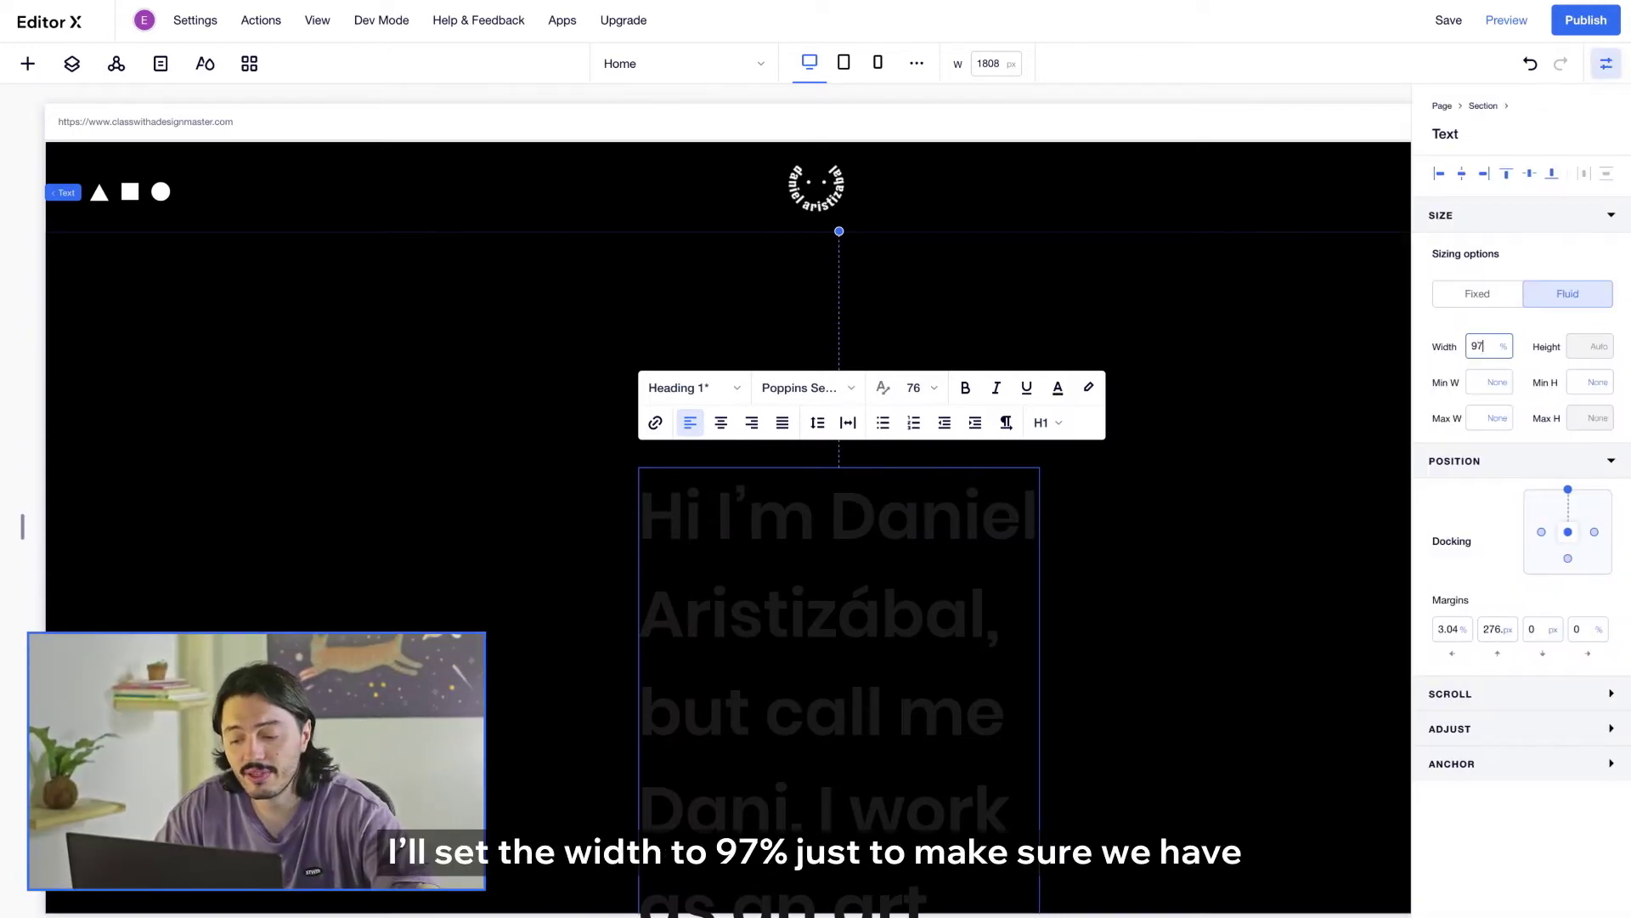
type("97")
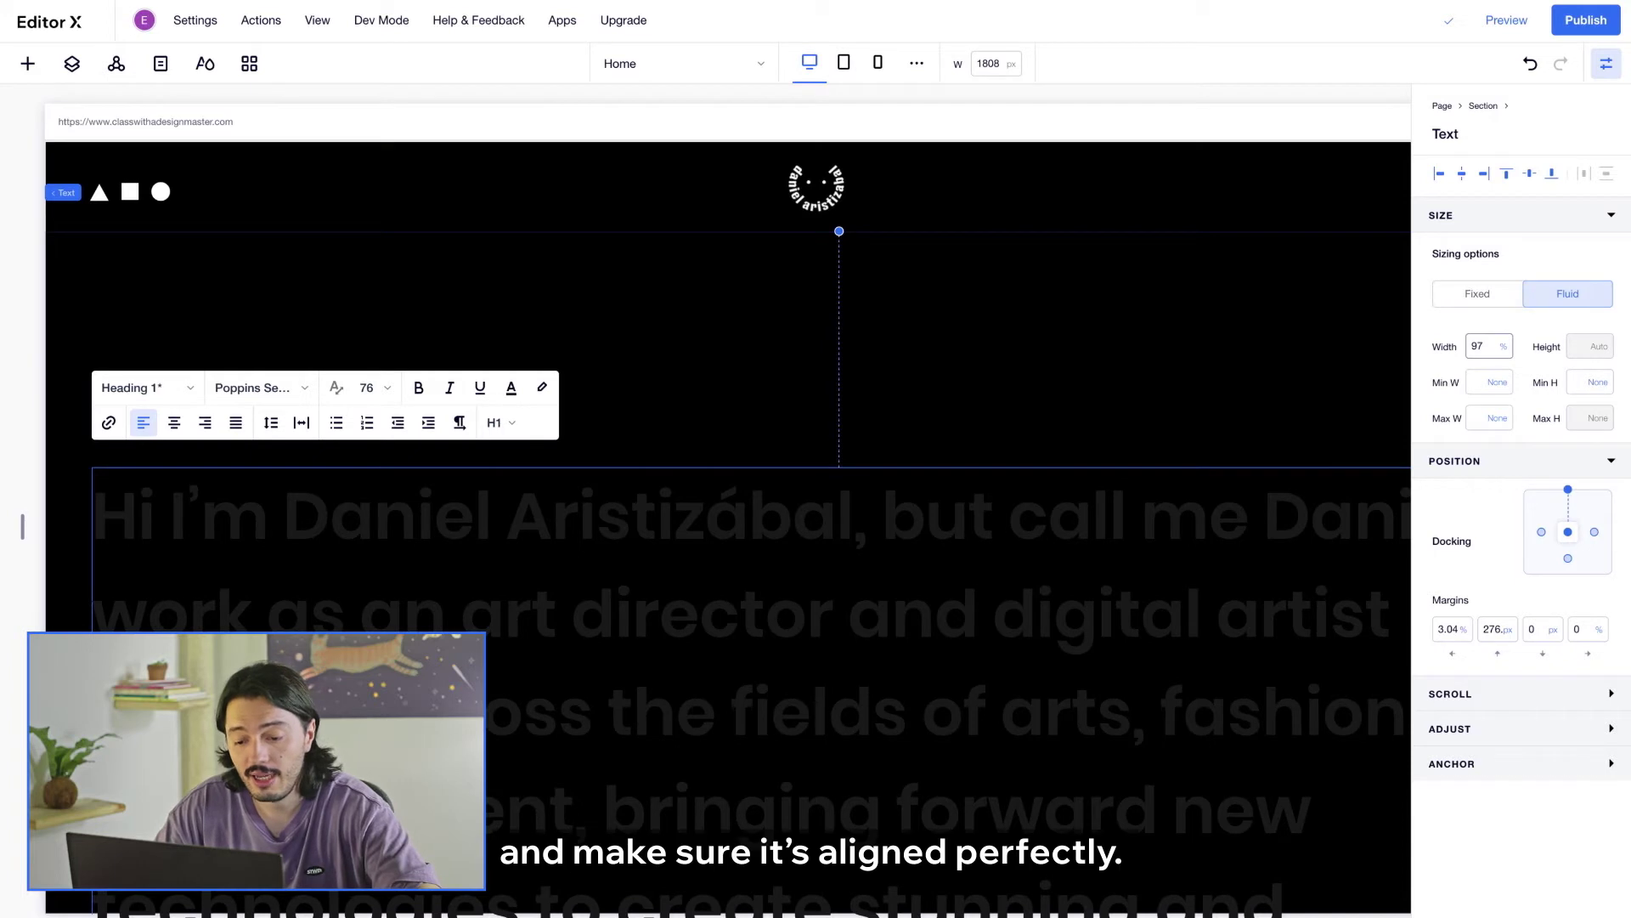
left_click(1461, 174)
left_click(1530, 173)
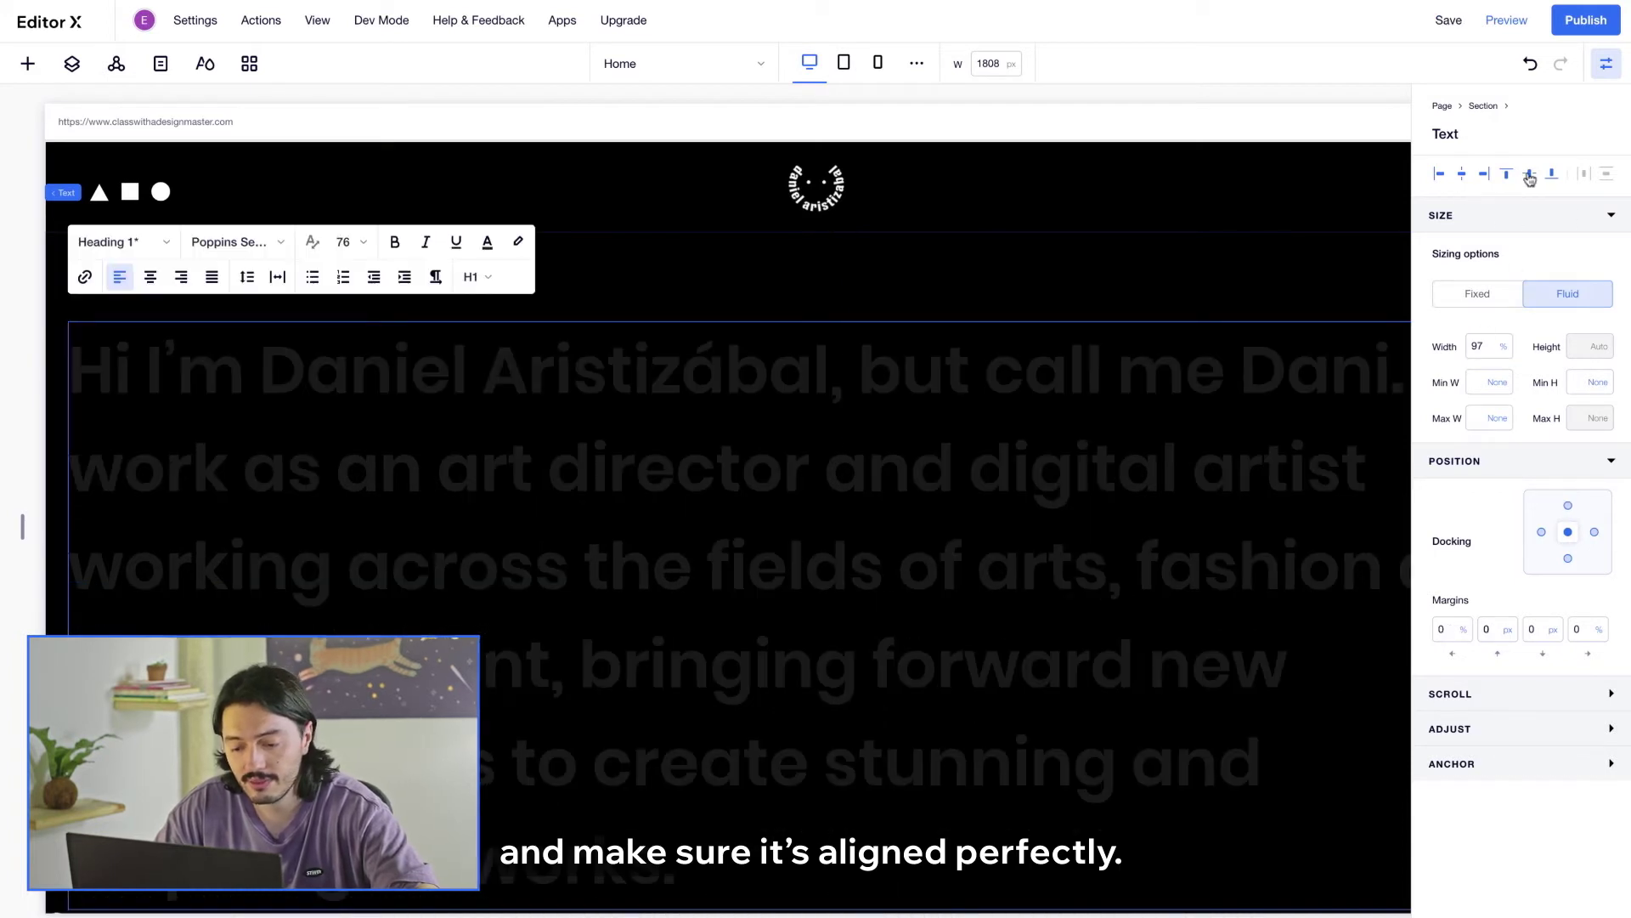
Step: Change the color of the entire bio text to white (#FFFFFF)
key("ctrl+a")
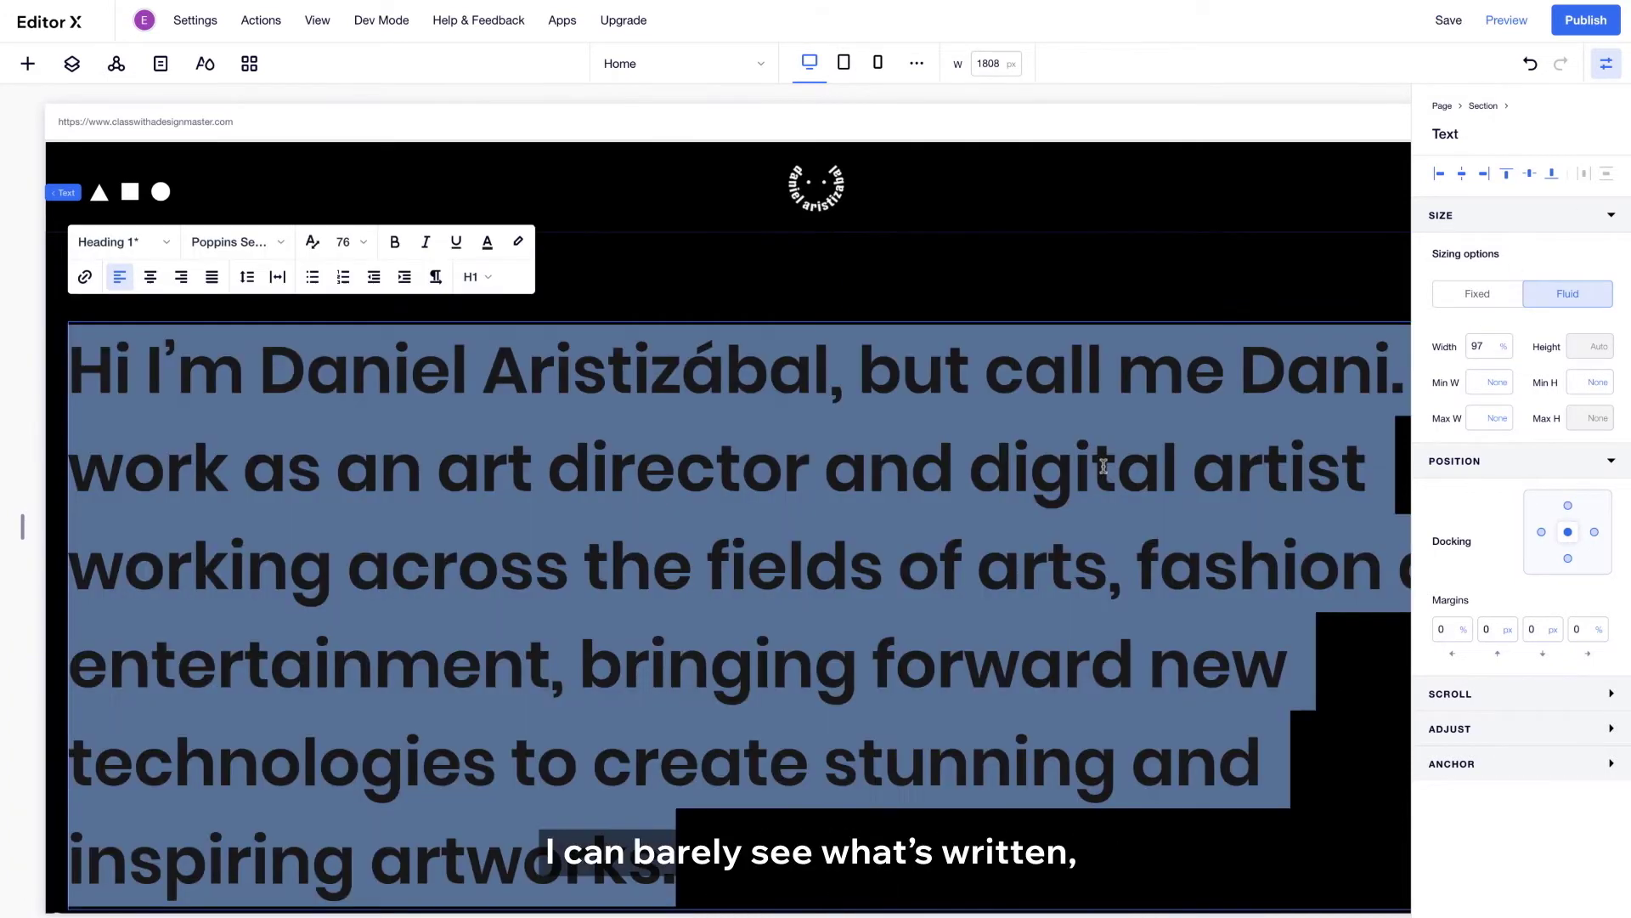
left_click(488, 244)
left_click(418, 344)
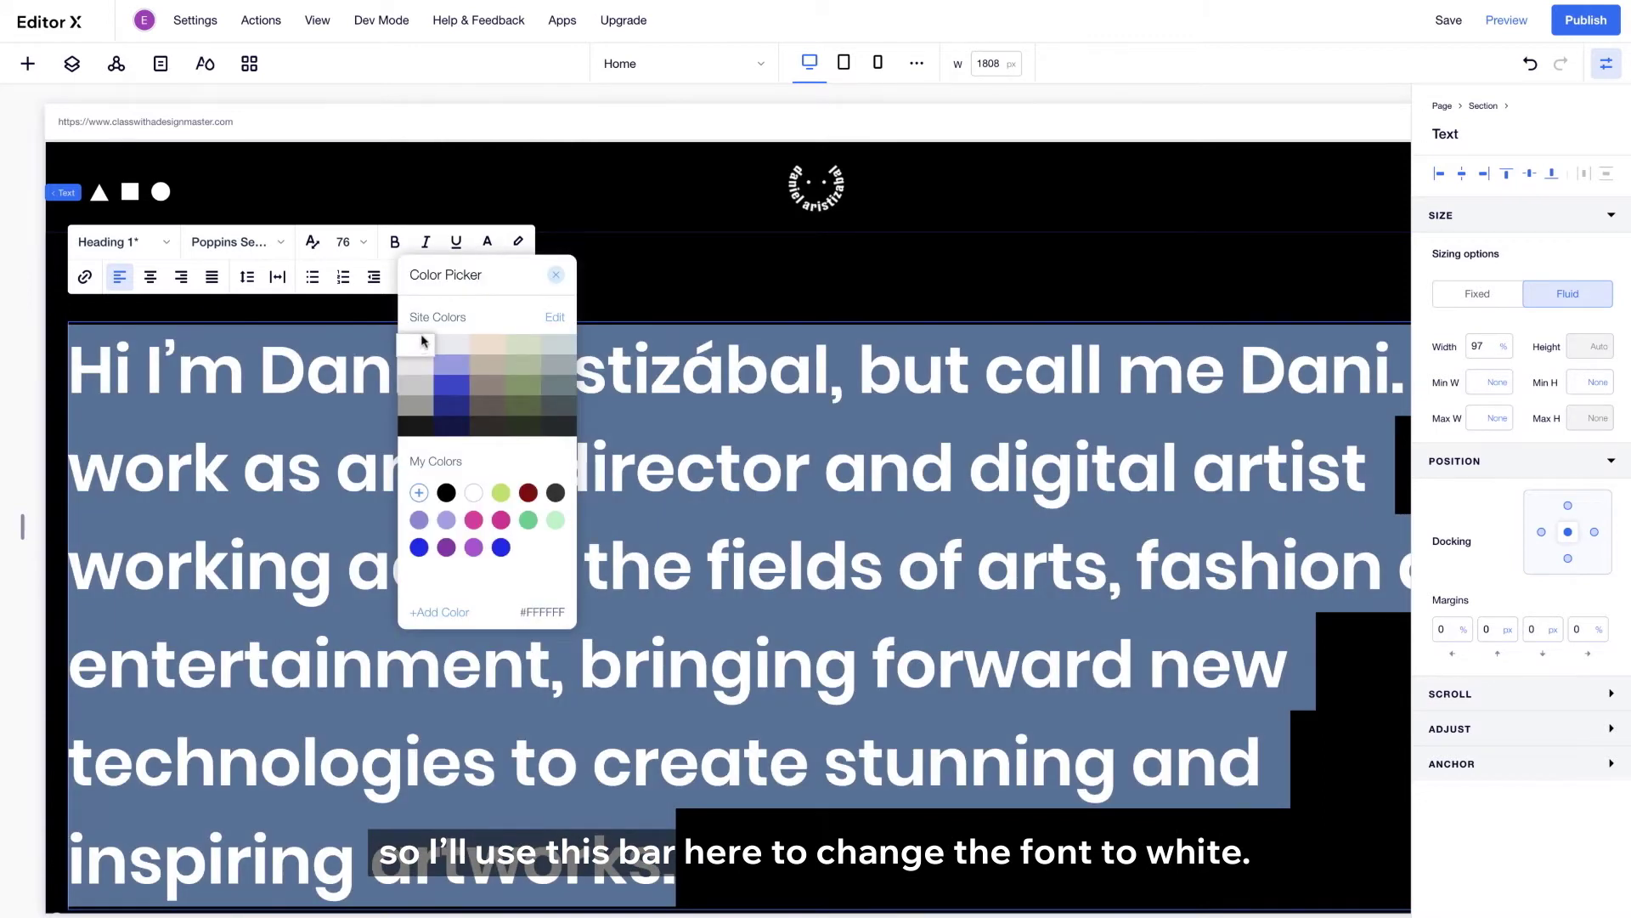
left_click(555, 274)
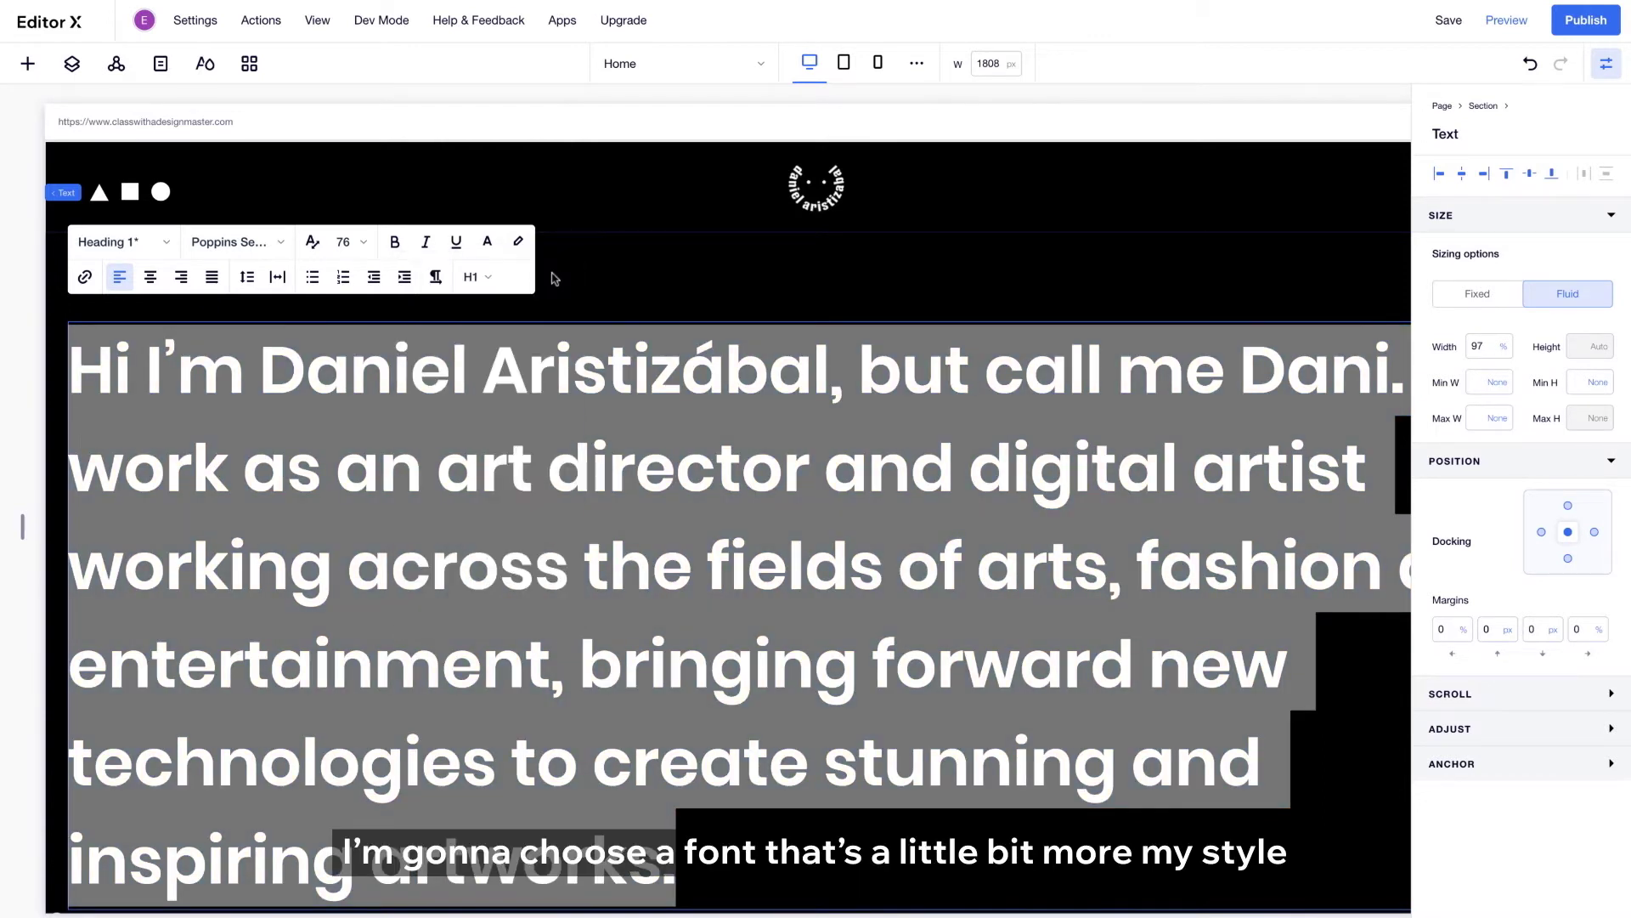
Step: Change the bio text's font to Playfair Display and justify the paragraph
left_click(267, 244)
scroll(293, 359, "up", 5)
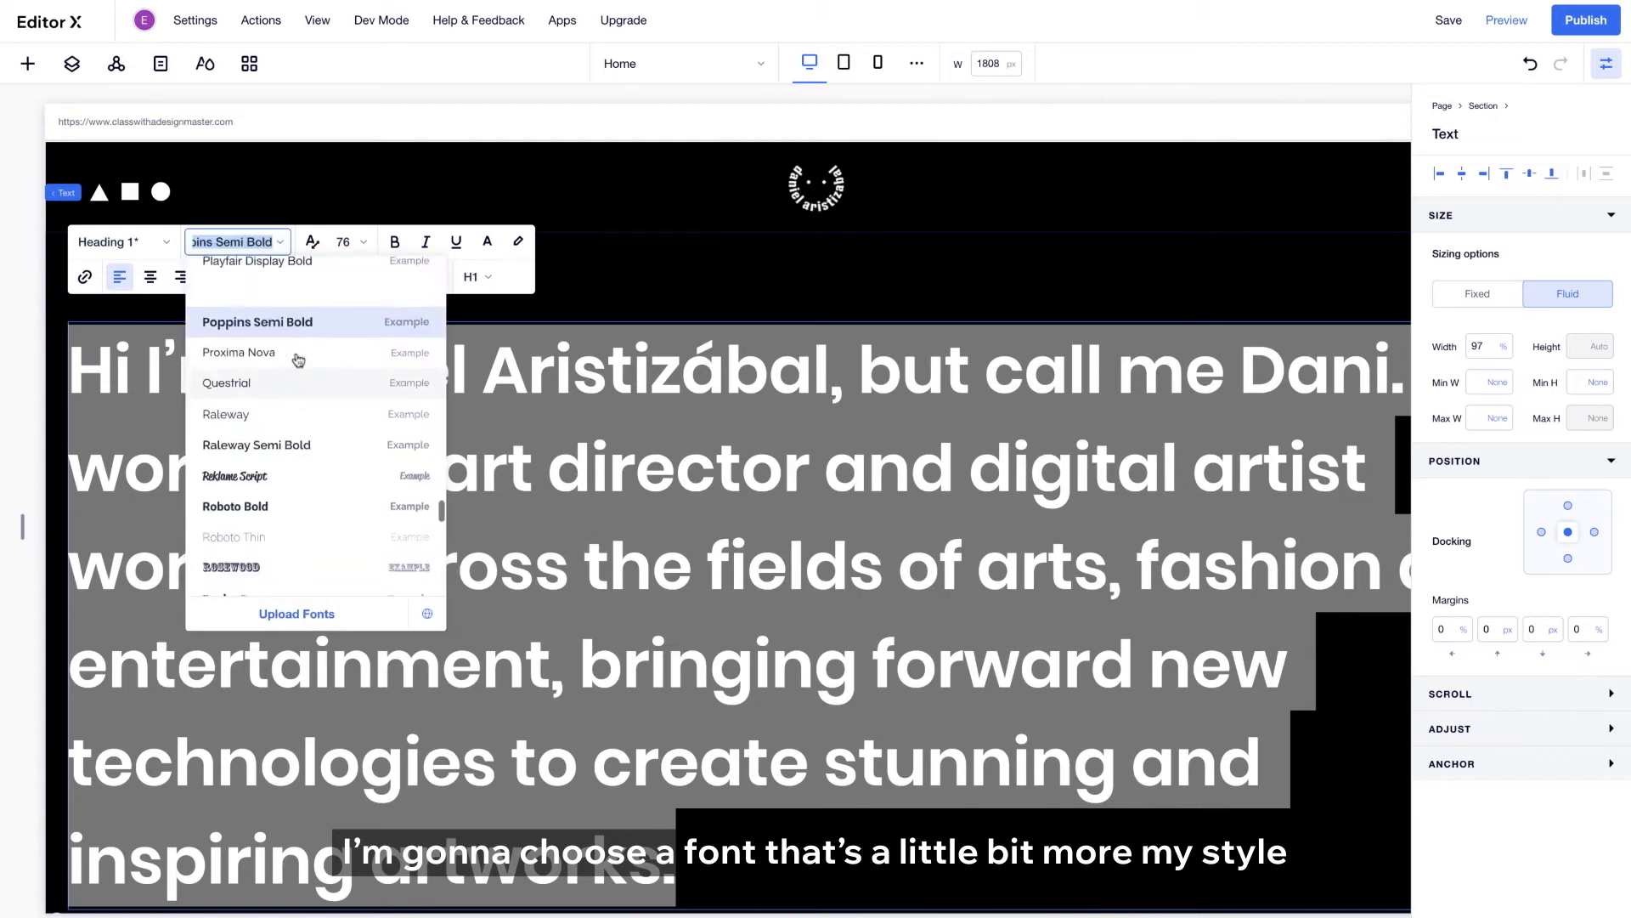
left_click(298, 361)
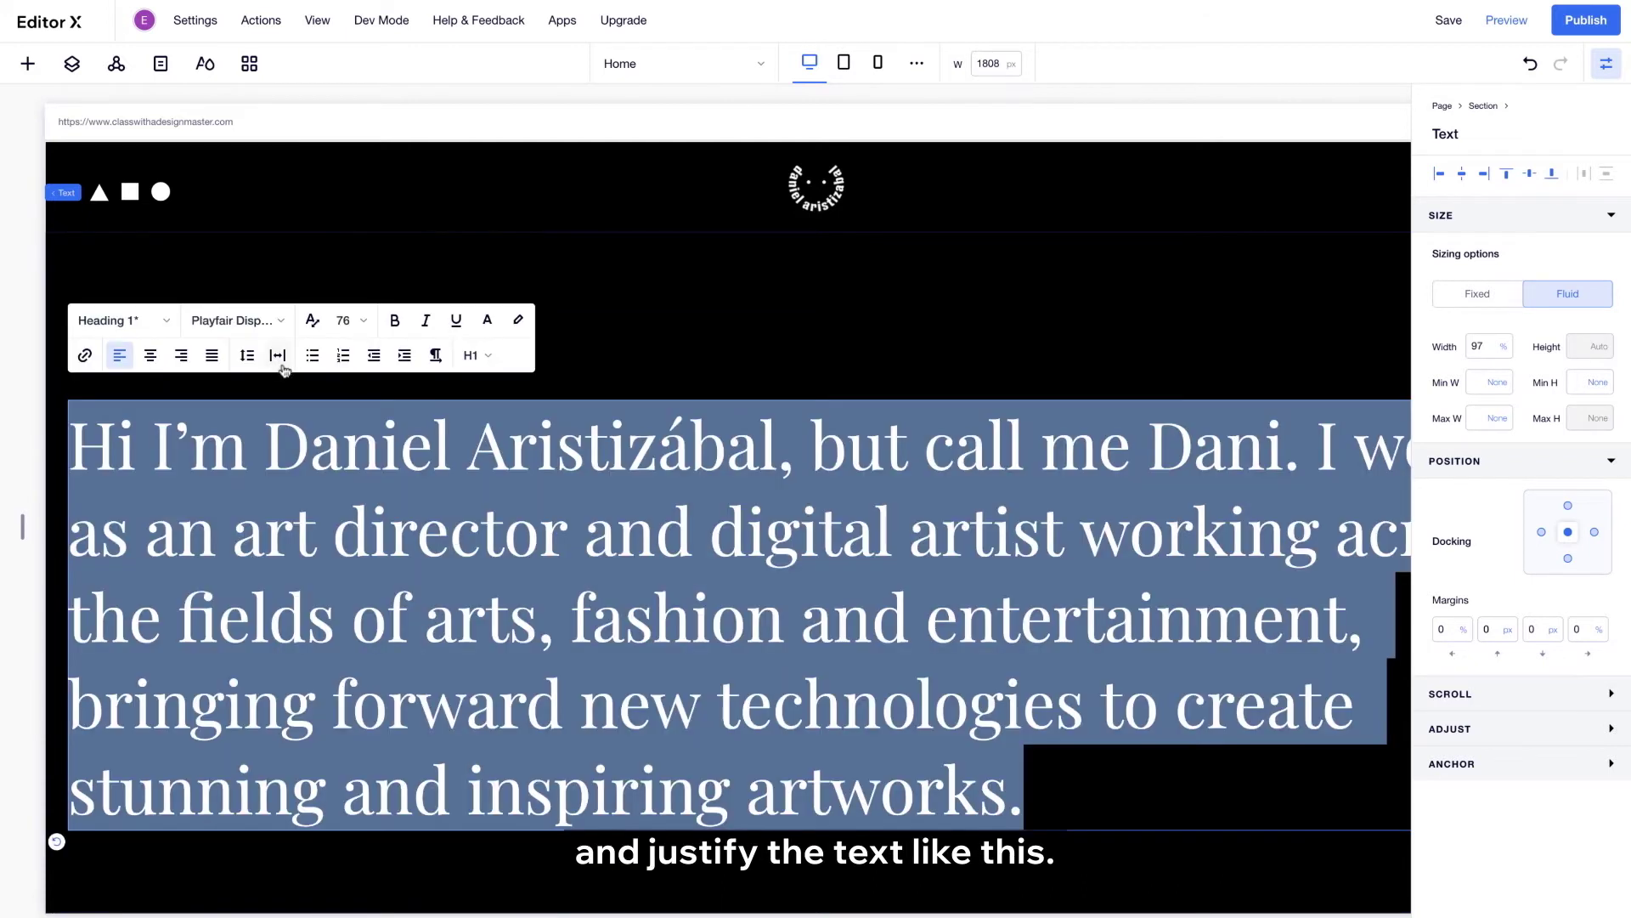
left_click(212, 356)
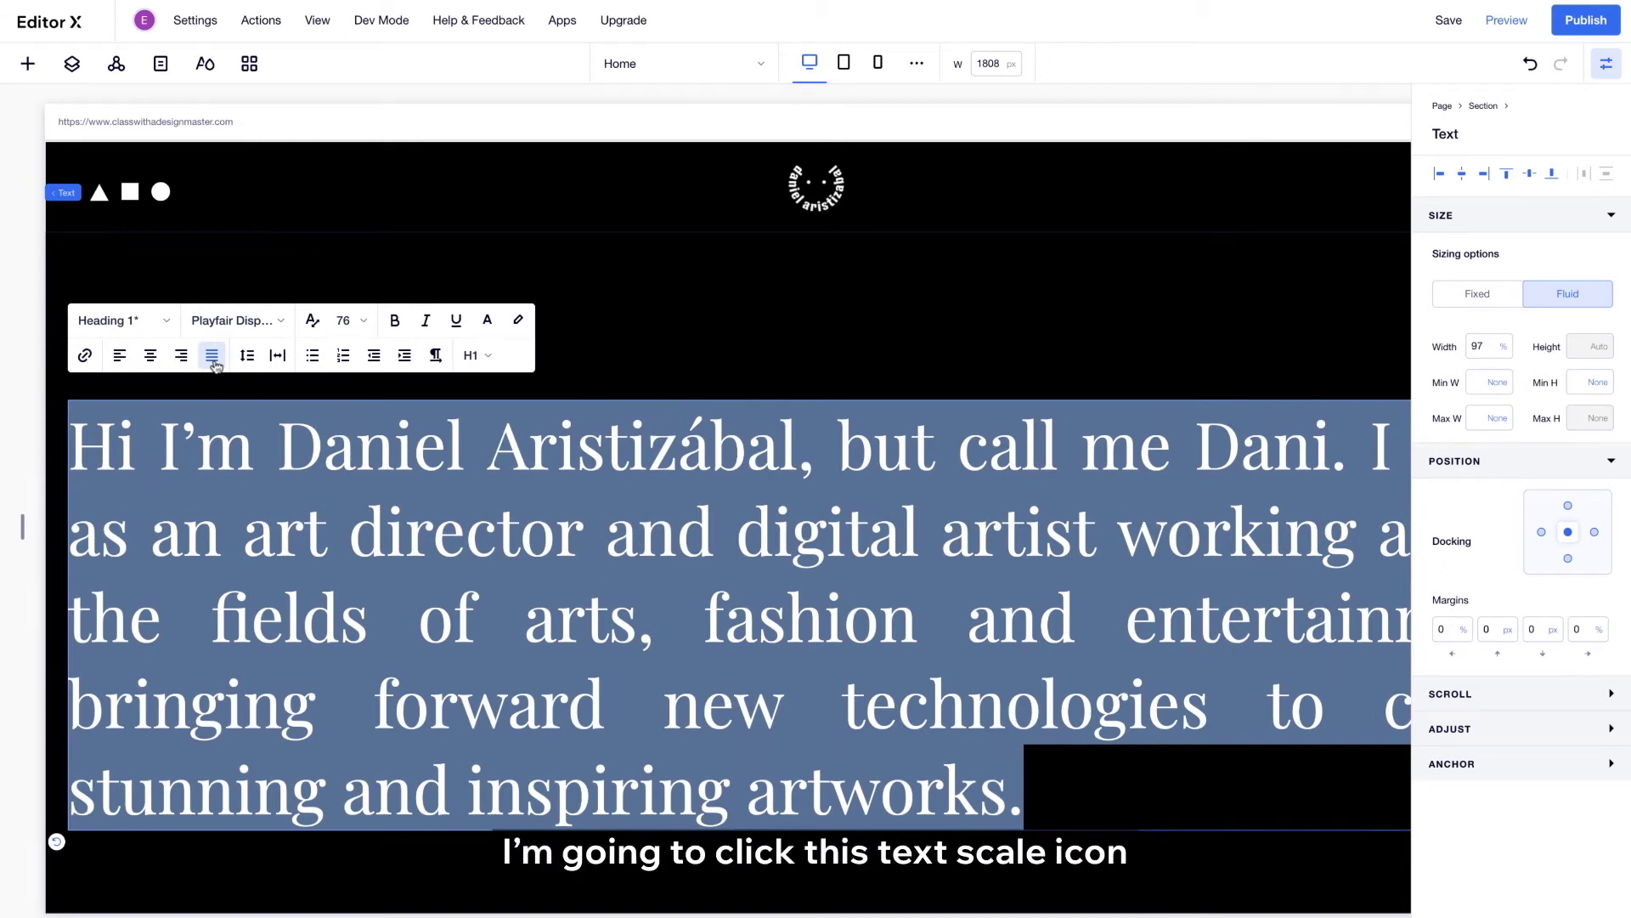
Step: Turn on text scaling for the bio with a font size range of 45 to 100, and test it by resizing the canvas
left_click(313, 322)
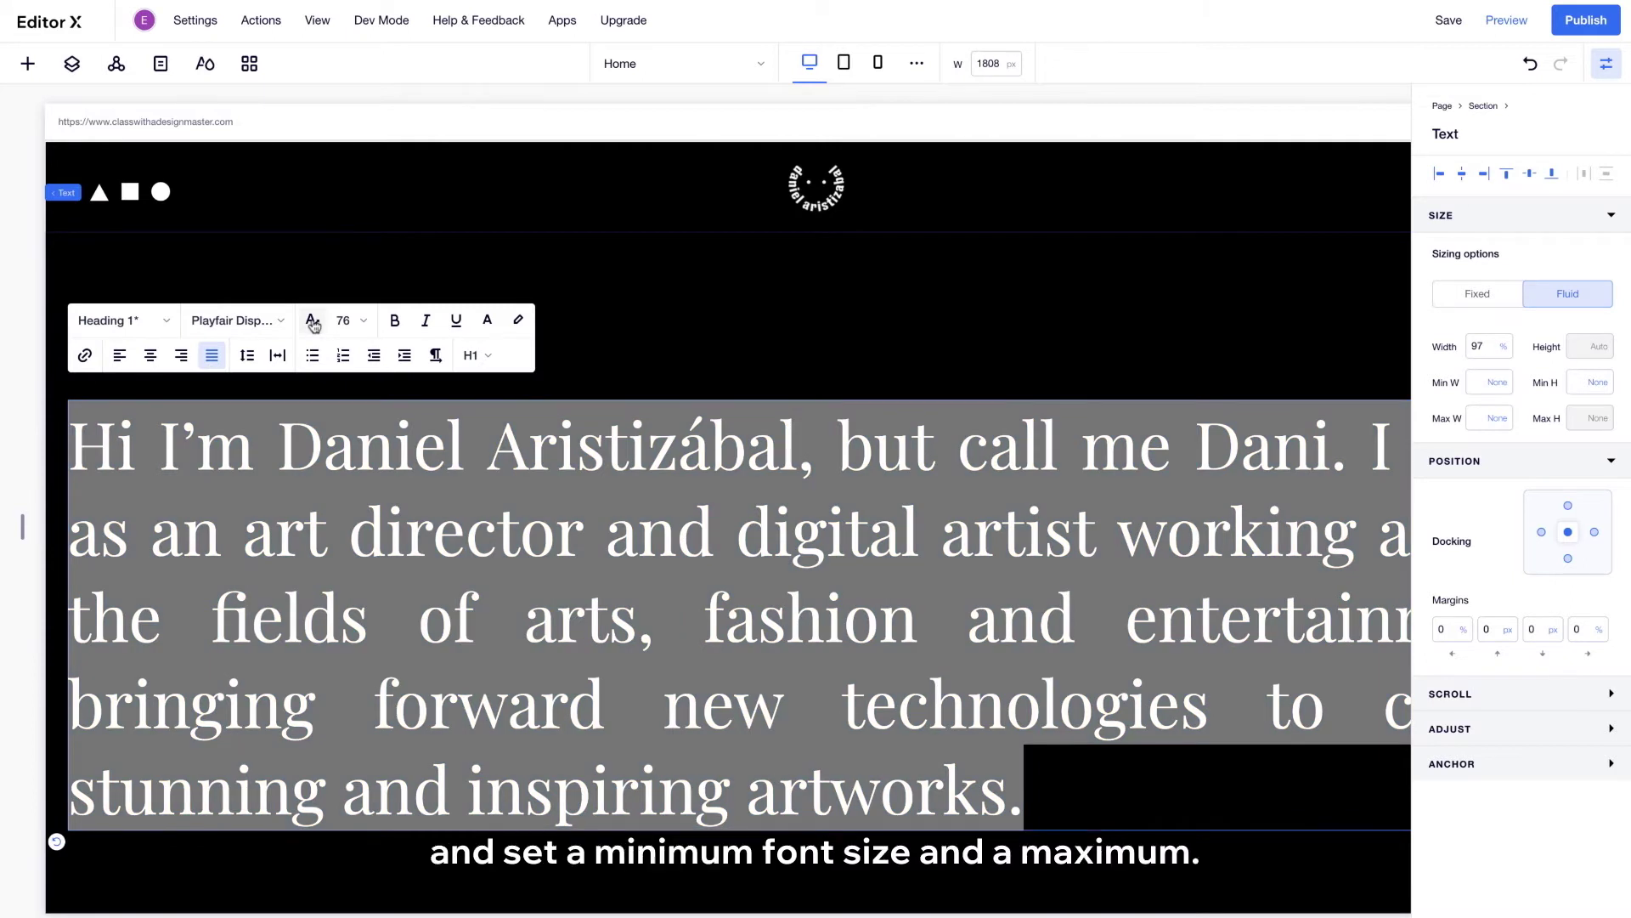
left_click(313, 323)
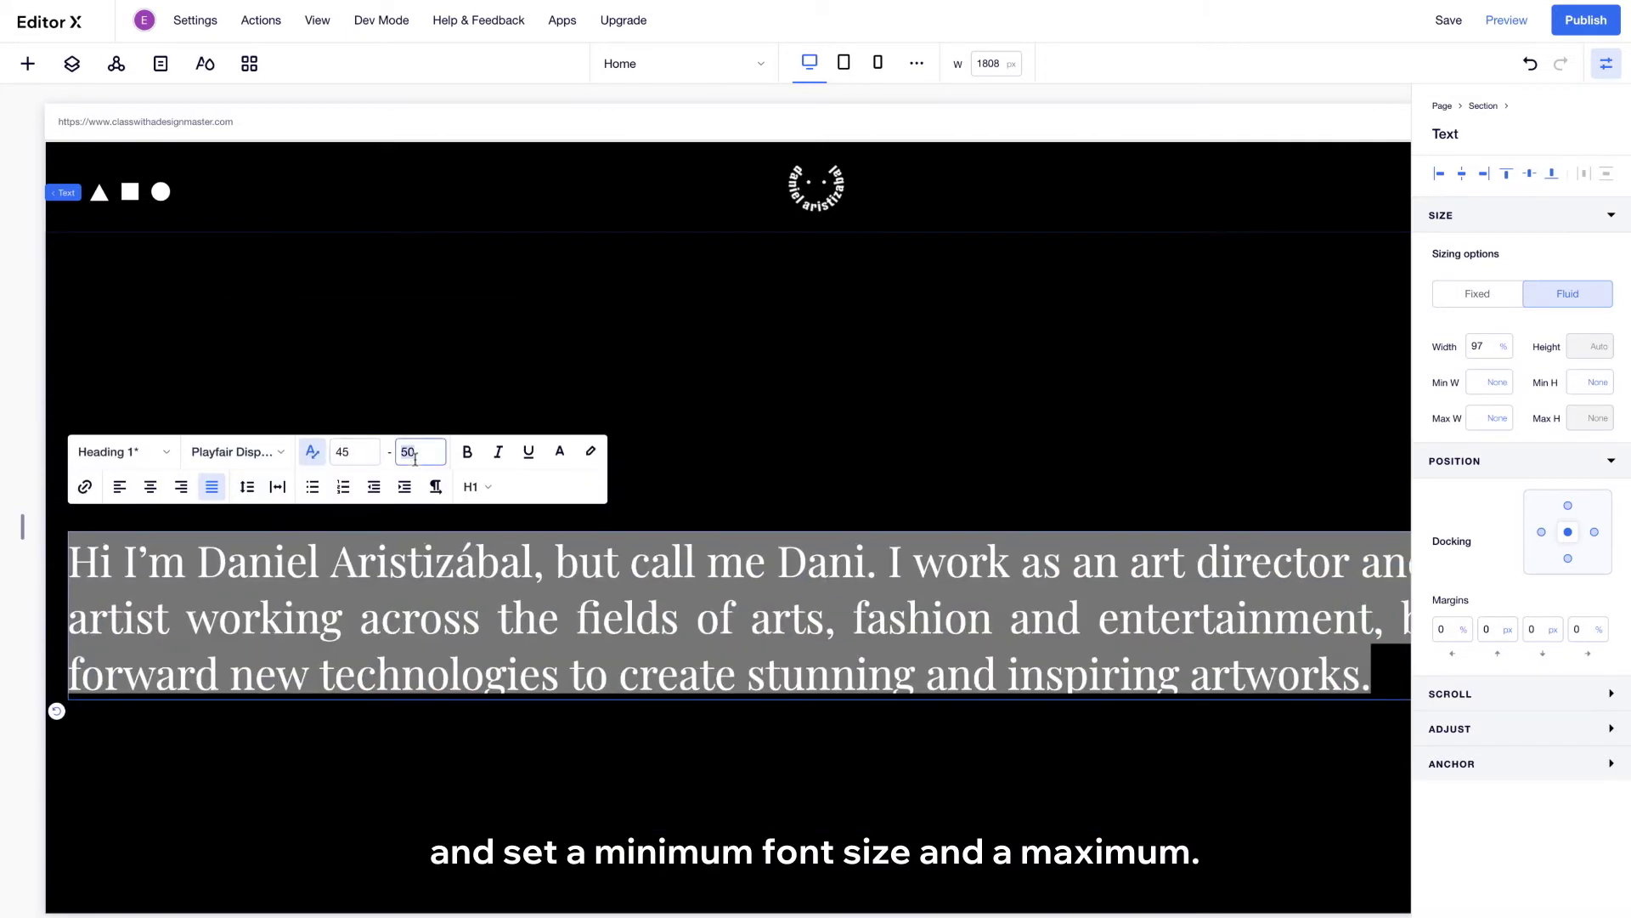
type("100")
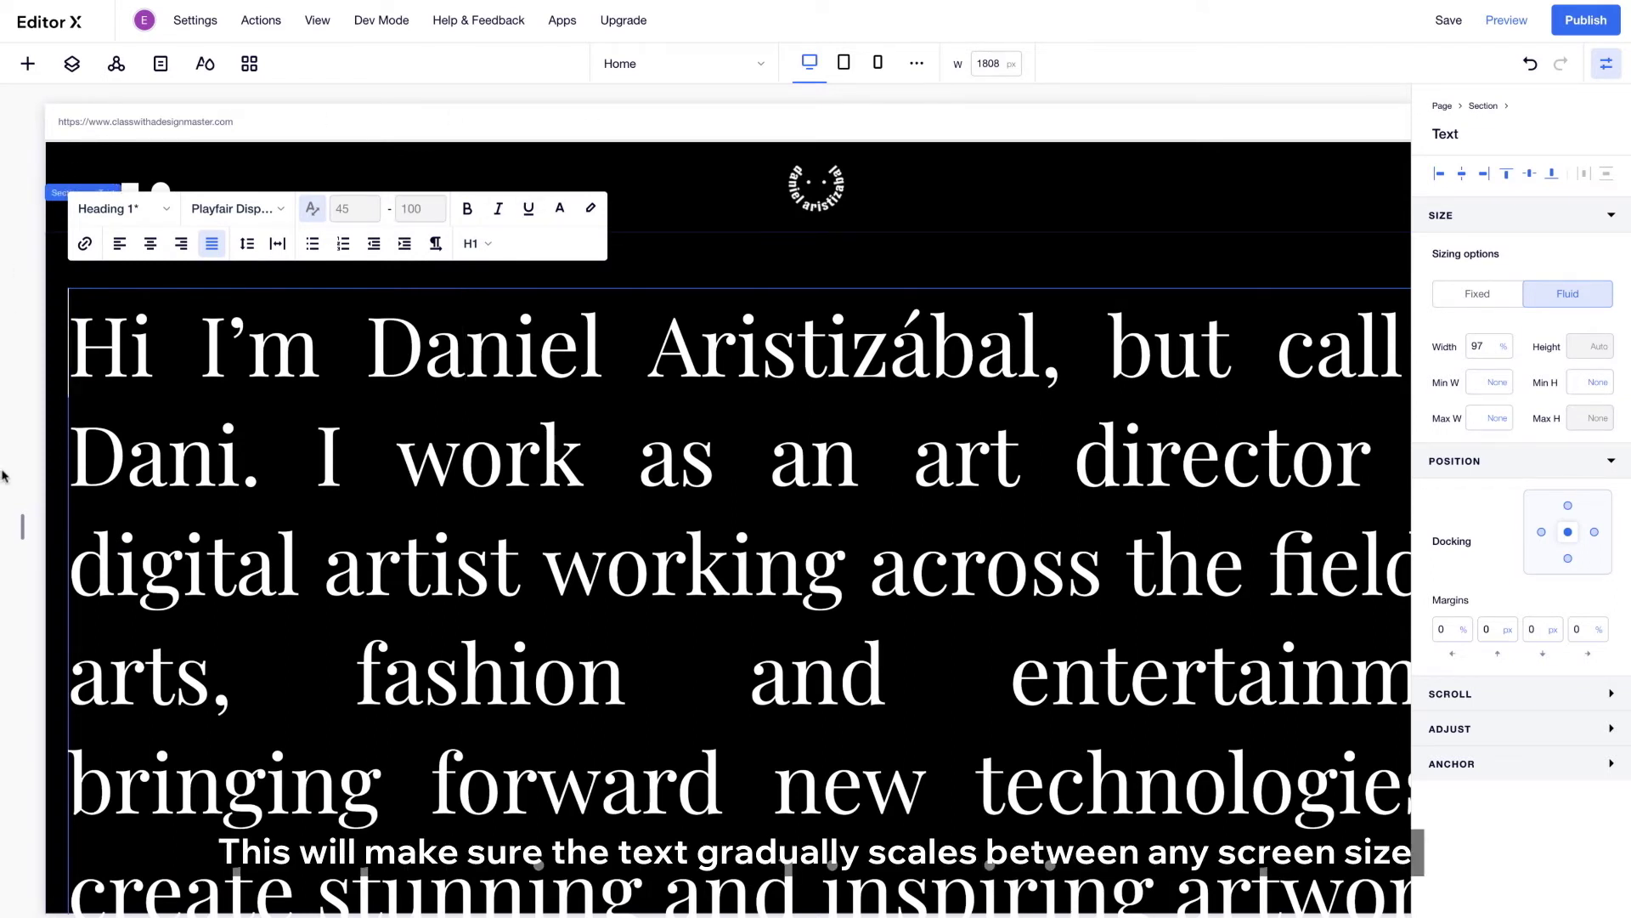
mouse_move(22, 529)
left_mouse_down()
mouse_move(368, 534)
mouse_move(21, 525)
left_mouse_up()
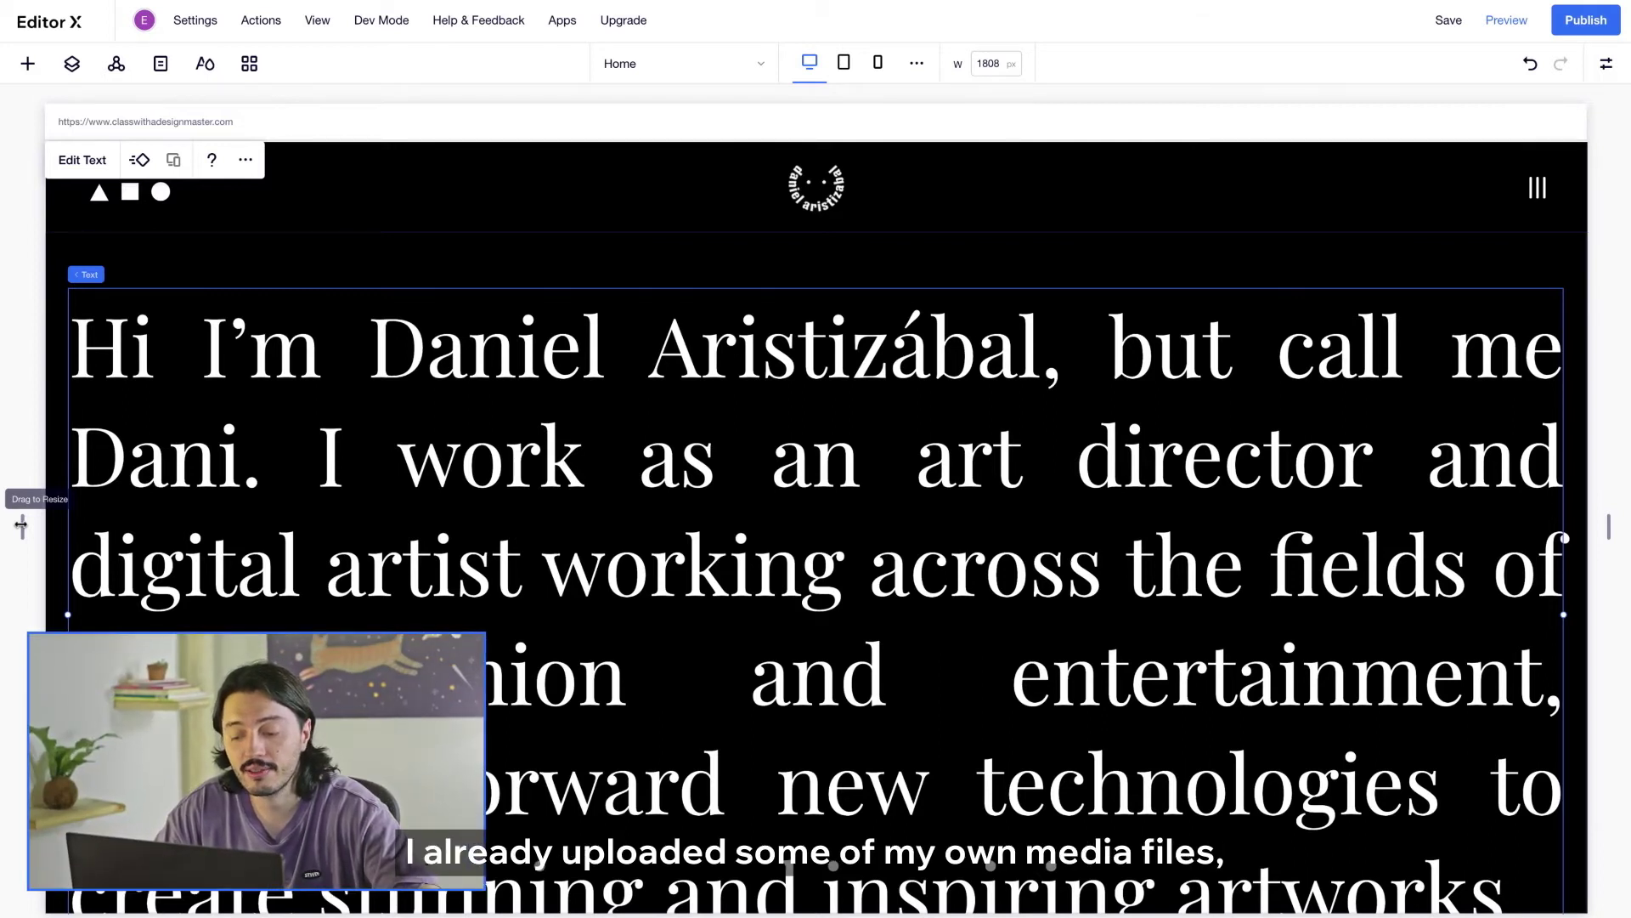
Step: Place the uploaded transparent video hand-x.mov over the middle of the bio text
left_click(28, 64)
left_click(39, 327)
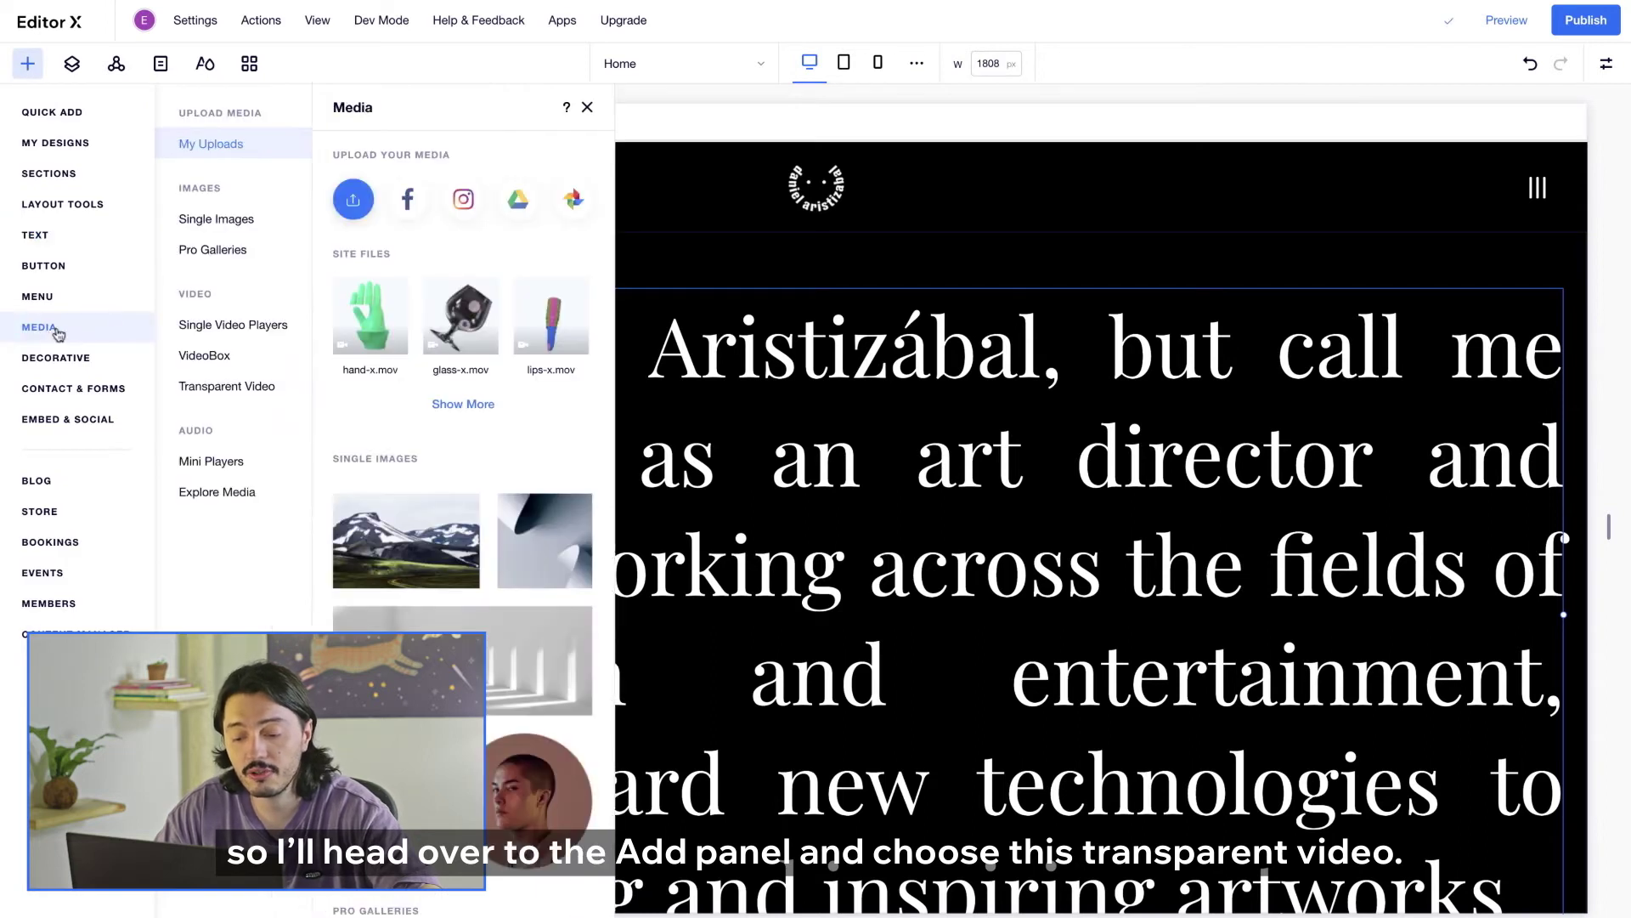
left_click_drag(366, 336, 829, 593)
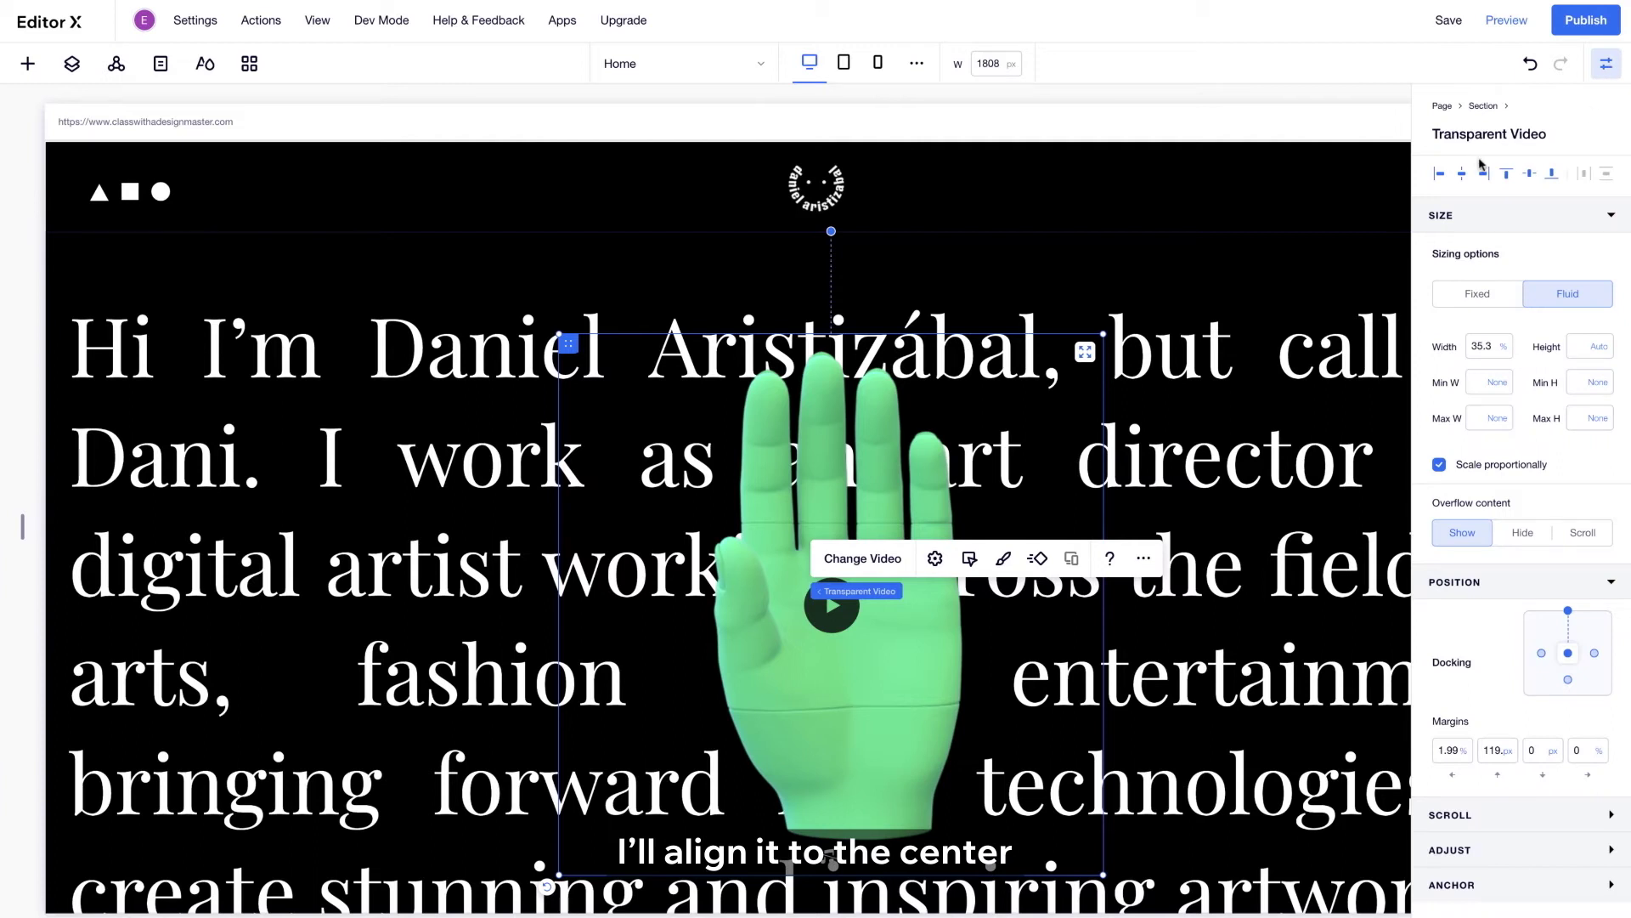
Step: Center the hand video in the section with a 200 px minimum width, and move it down to a top margin of about 176 px
left_click(1527, 178)
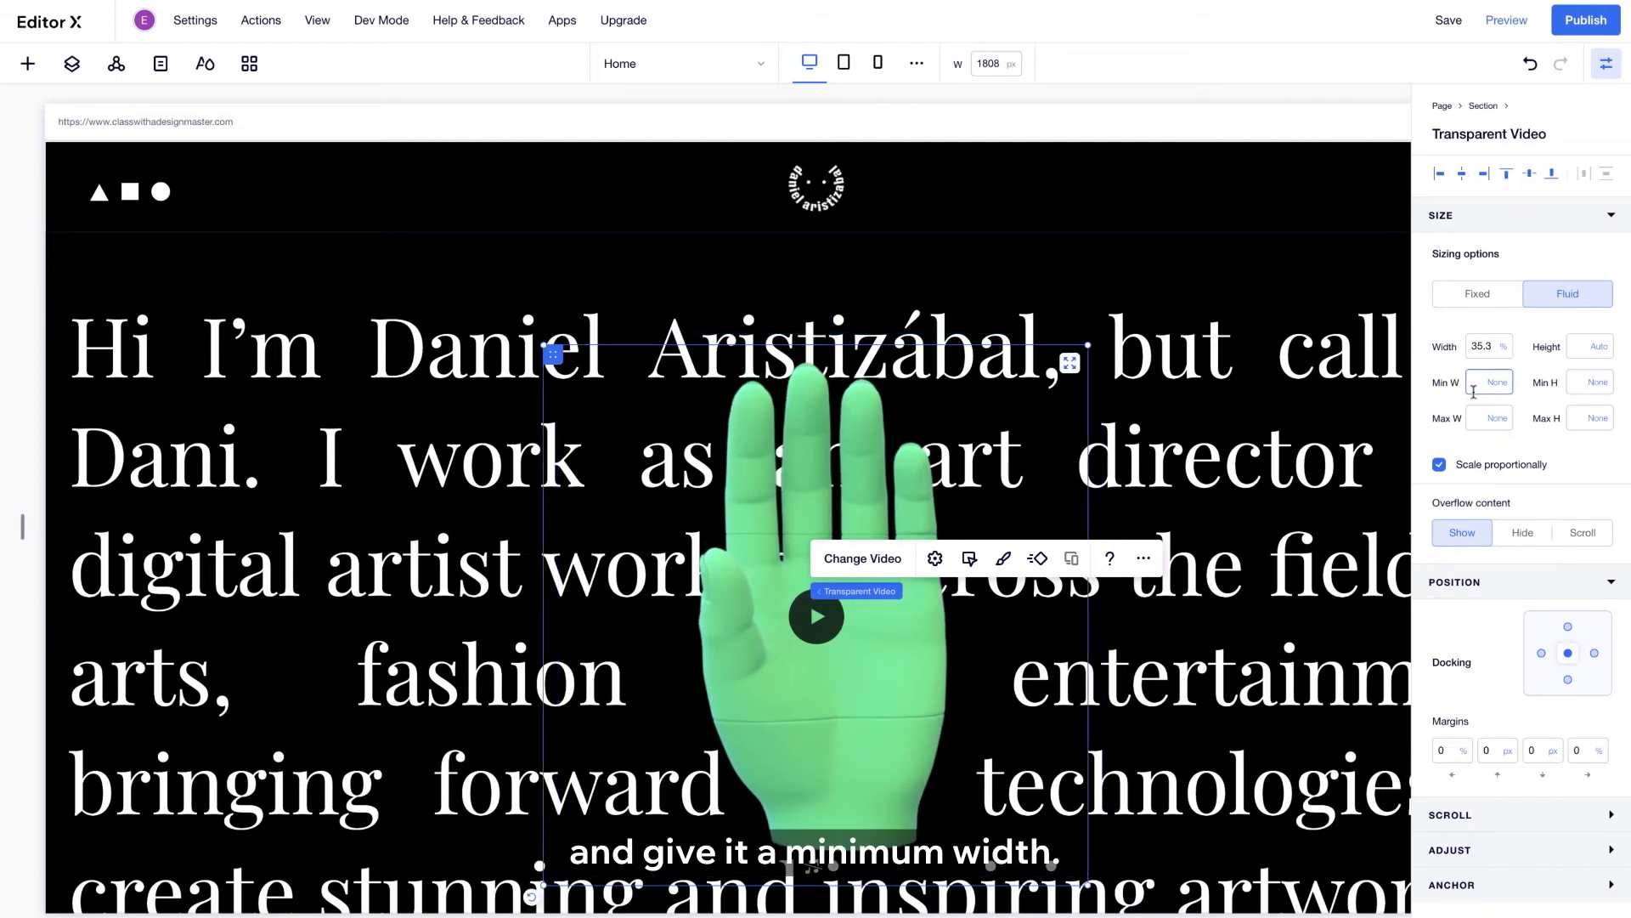
left_click_drag(977, 412, 977, 450)
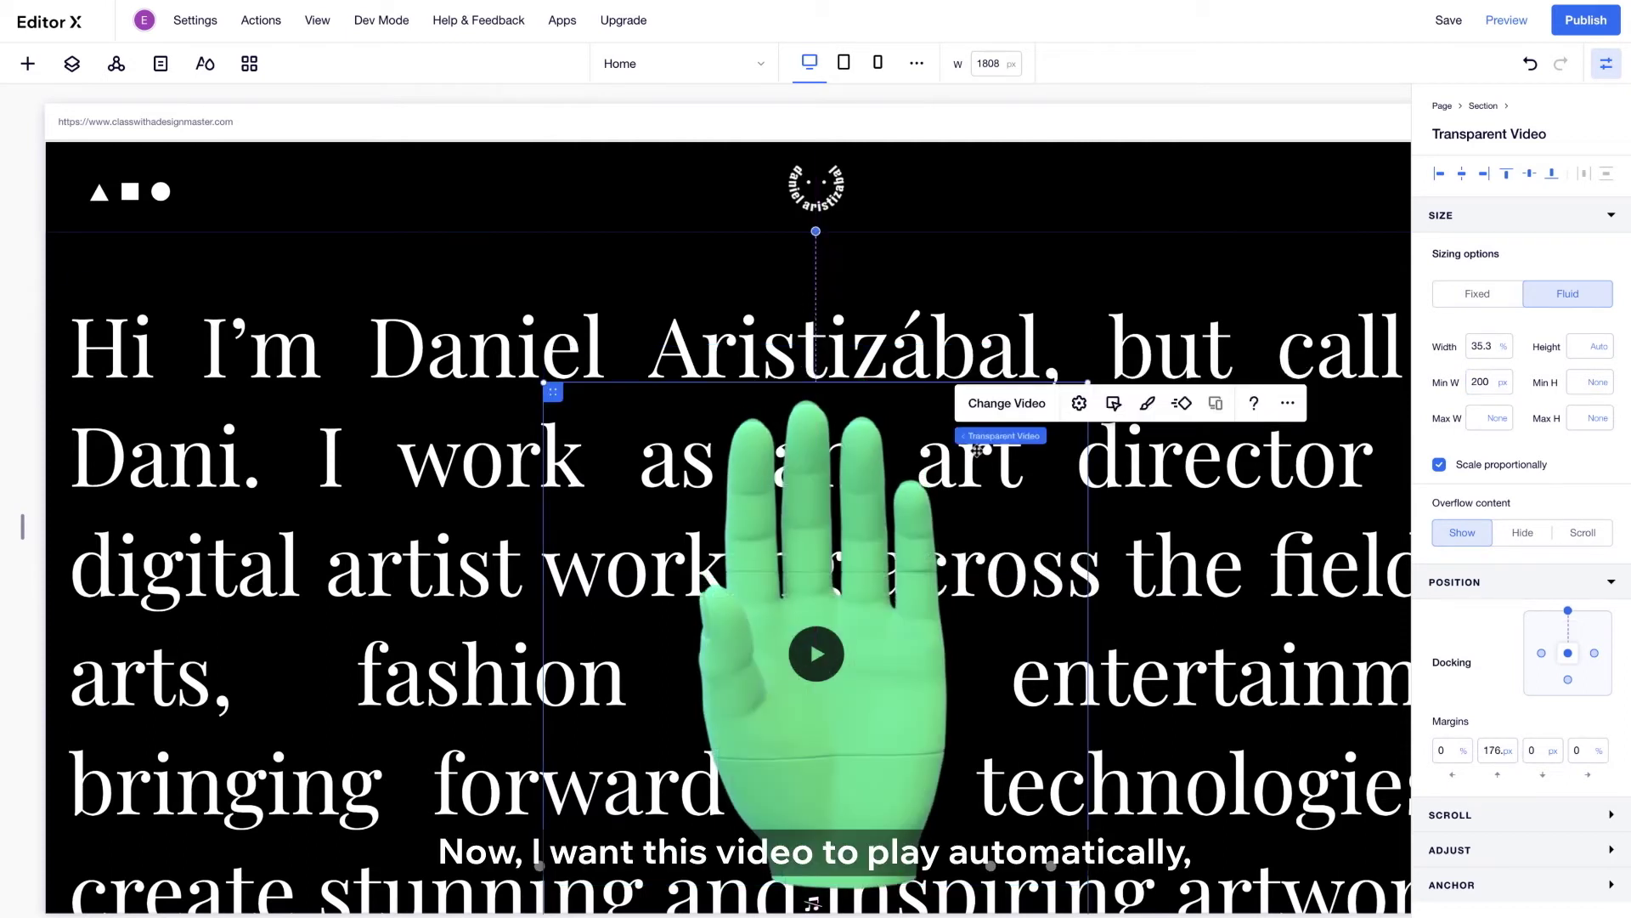
Step: Review the hand video's playback behaviors for starting, pausing and ending
left_click(1114, 405)
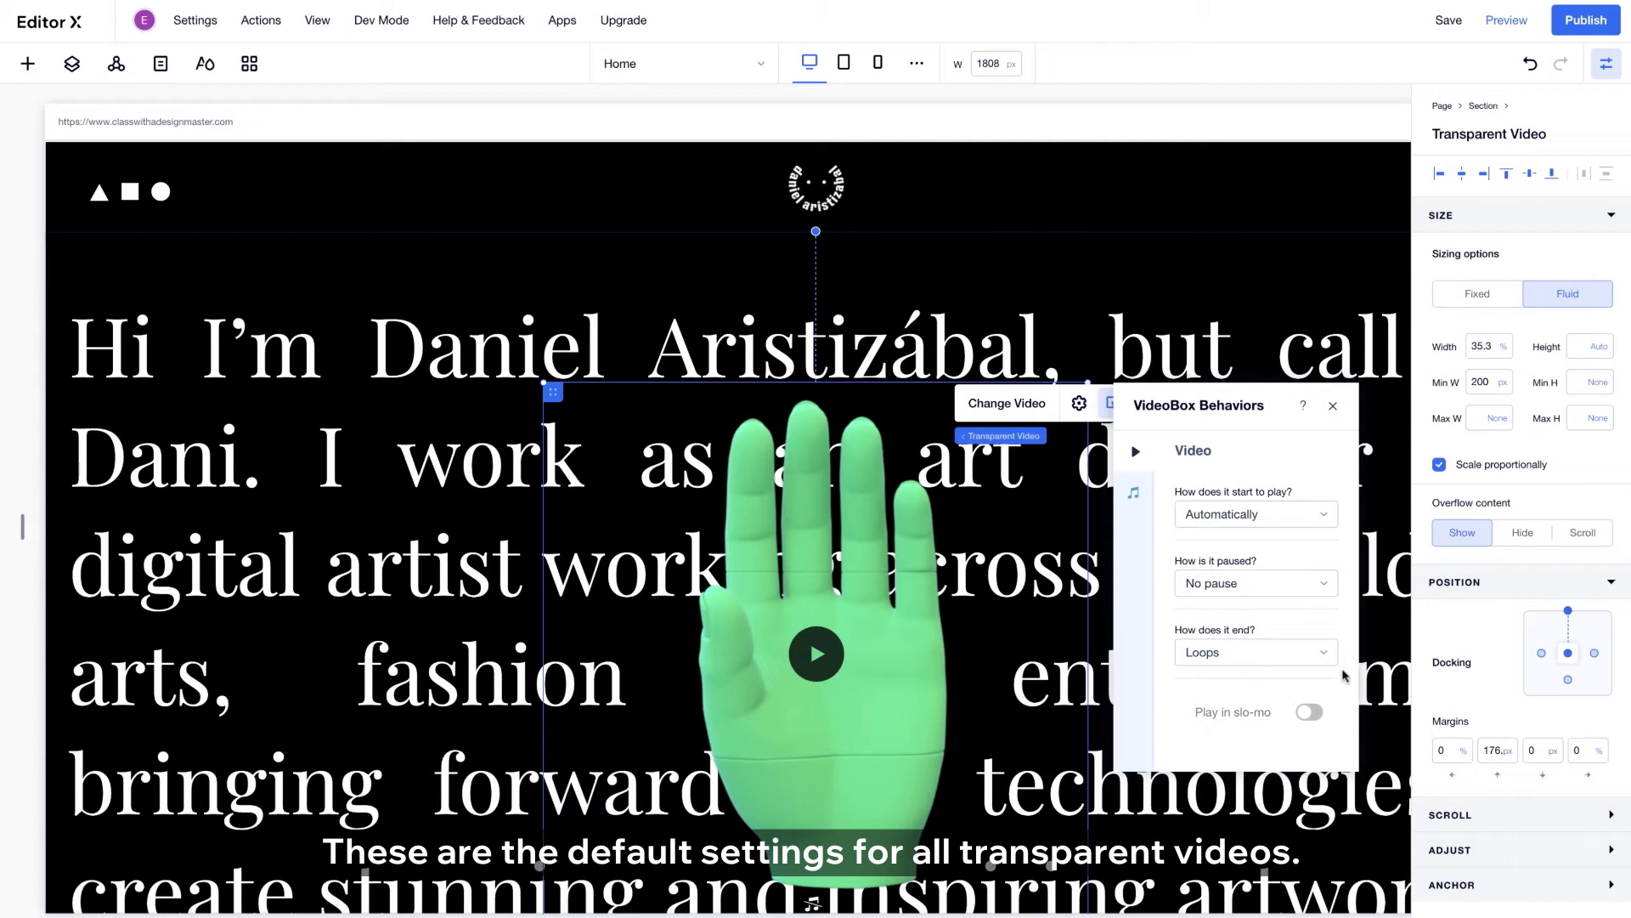
left_click(1333, 406)
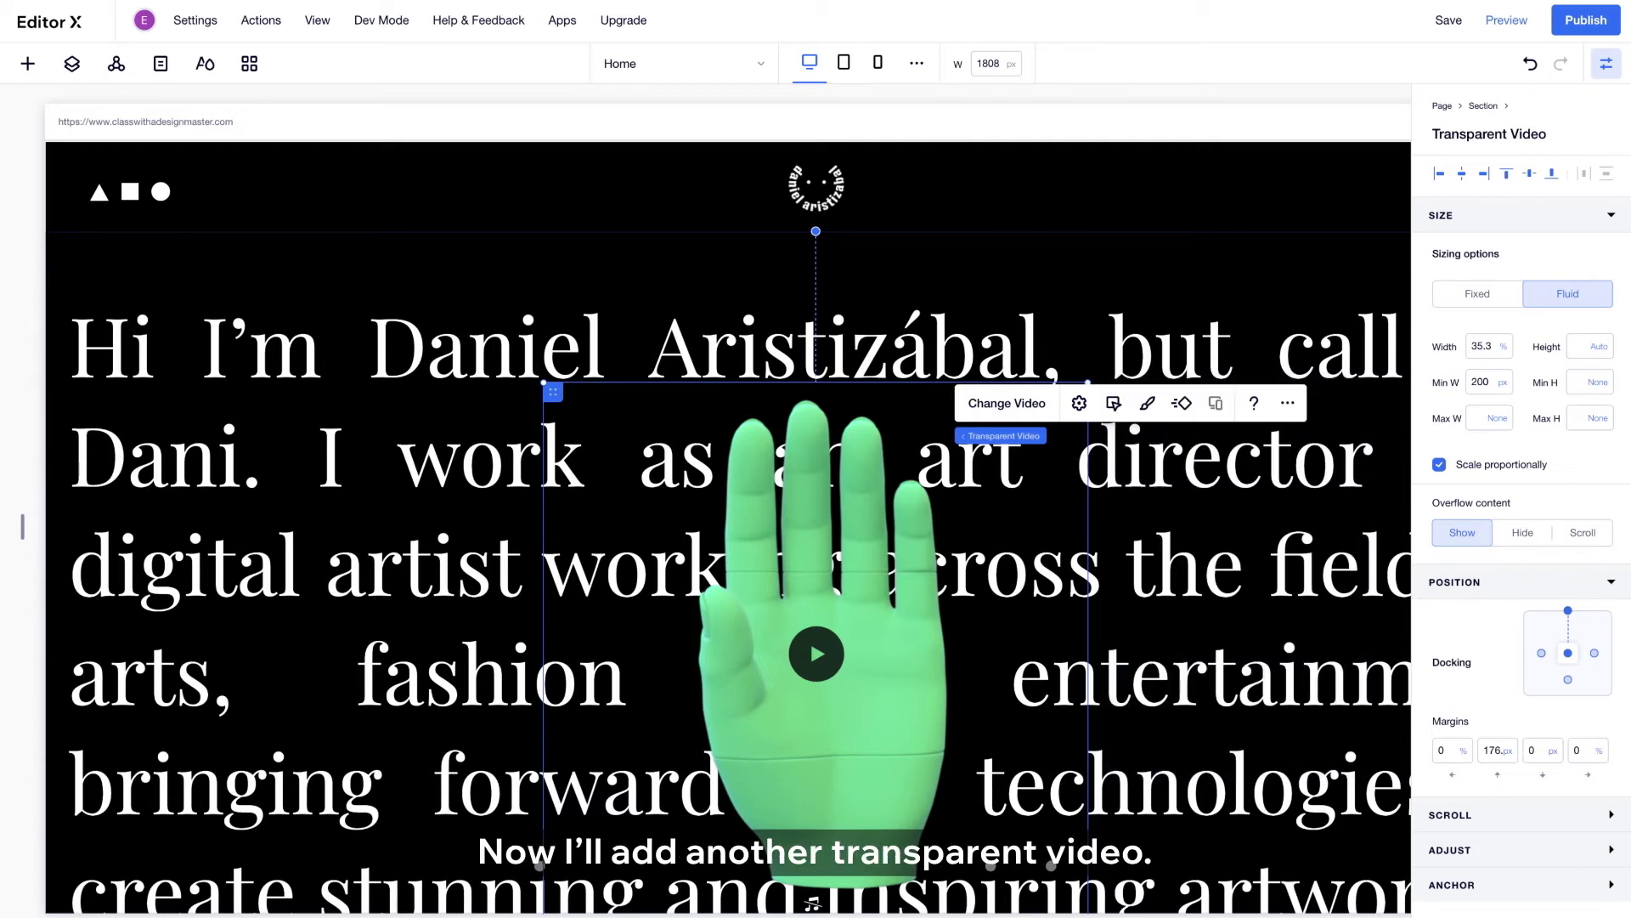
Step: Place the uploaded glass-x.mov over the upper-left bio text, scaled to about 25% width with a 200 px minimum width
left_click(28, 69)
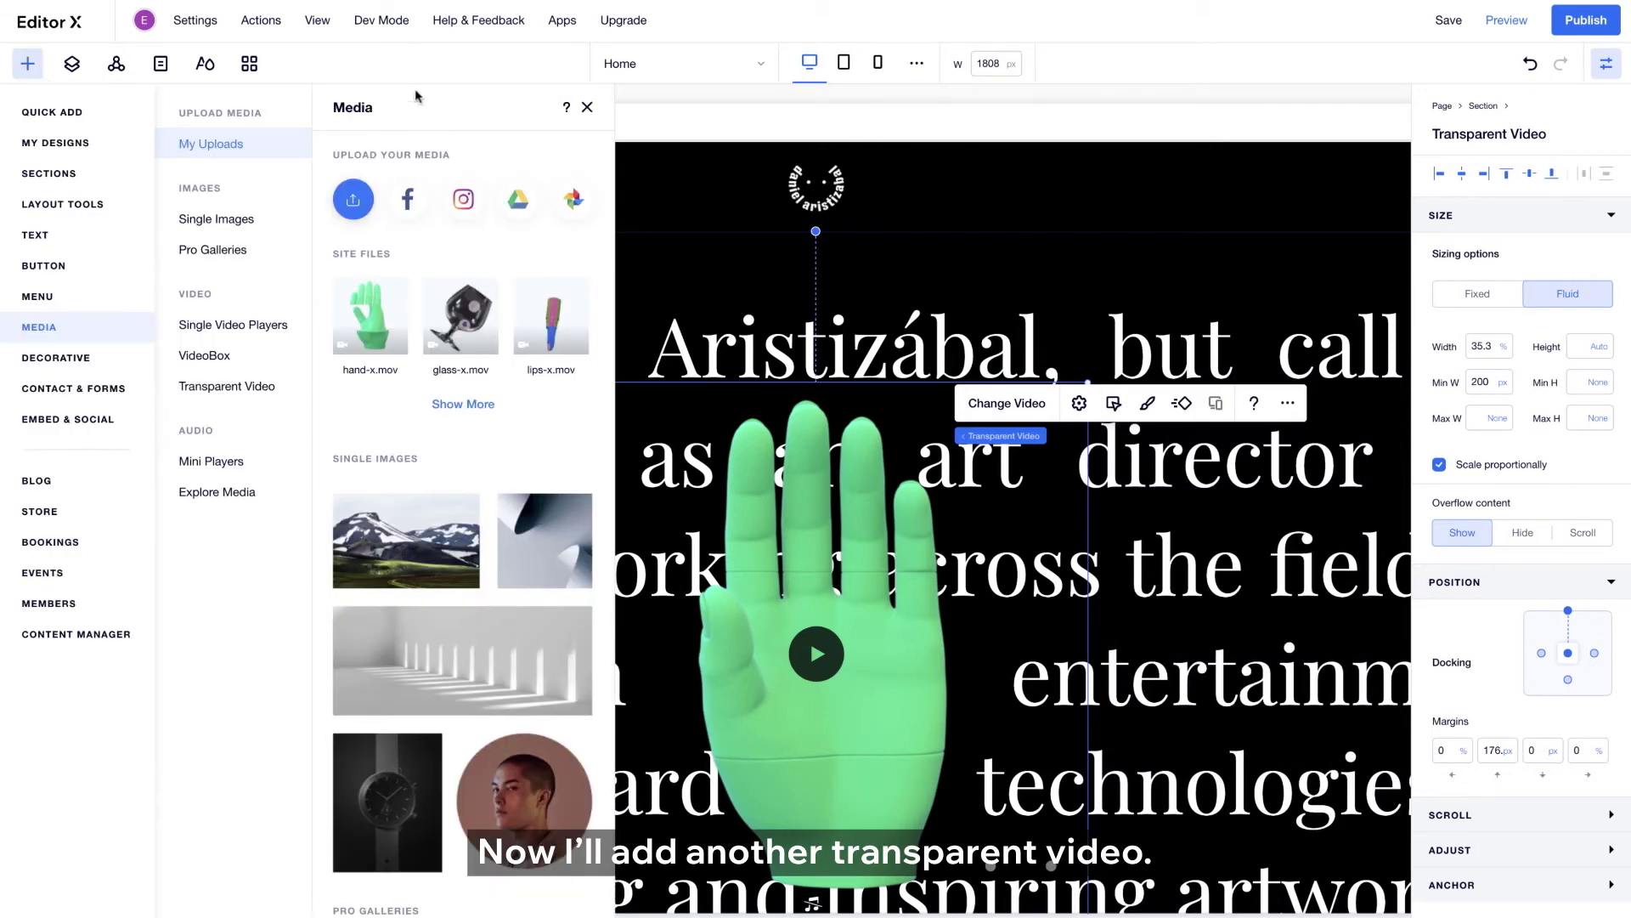
left_click_drag(548, 340, 361, 510)
left_click_drag(525, 382, 477, 431)
left_click_drag(289, 629, 327, 502)
left_click(1488, 382)
type("200")
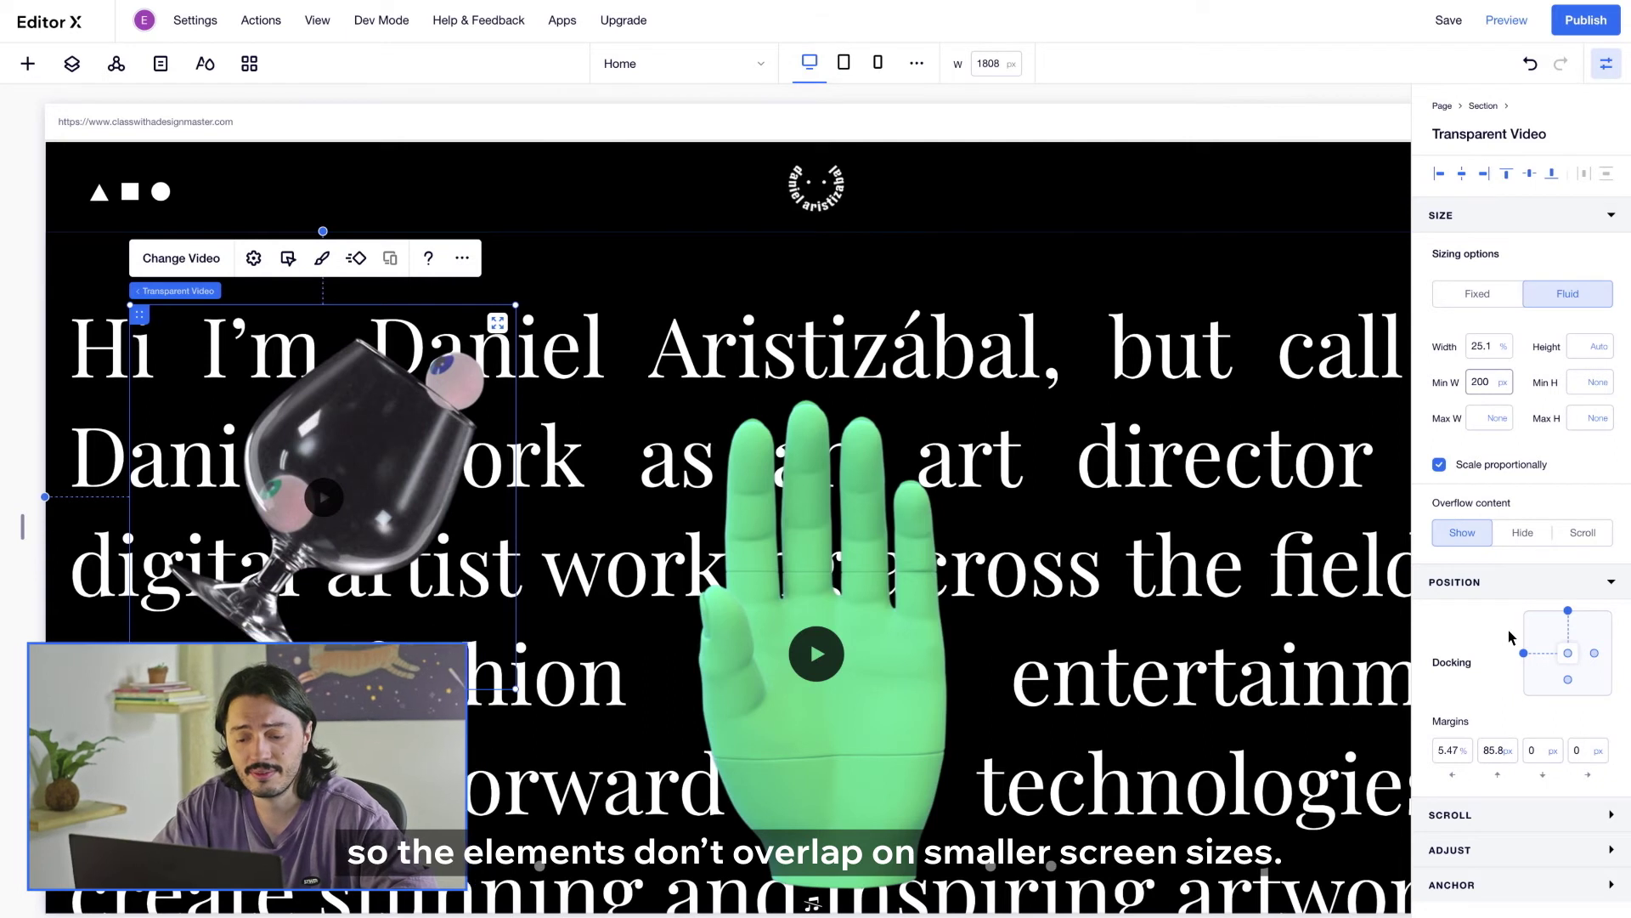
Step: Recolor the glass video with the Hue coloring style, using hue value -32 and saturation 3
left_click(324, 262)
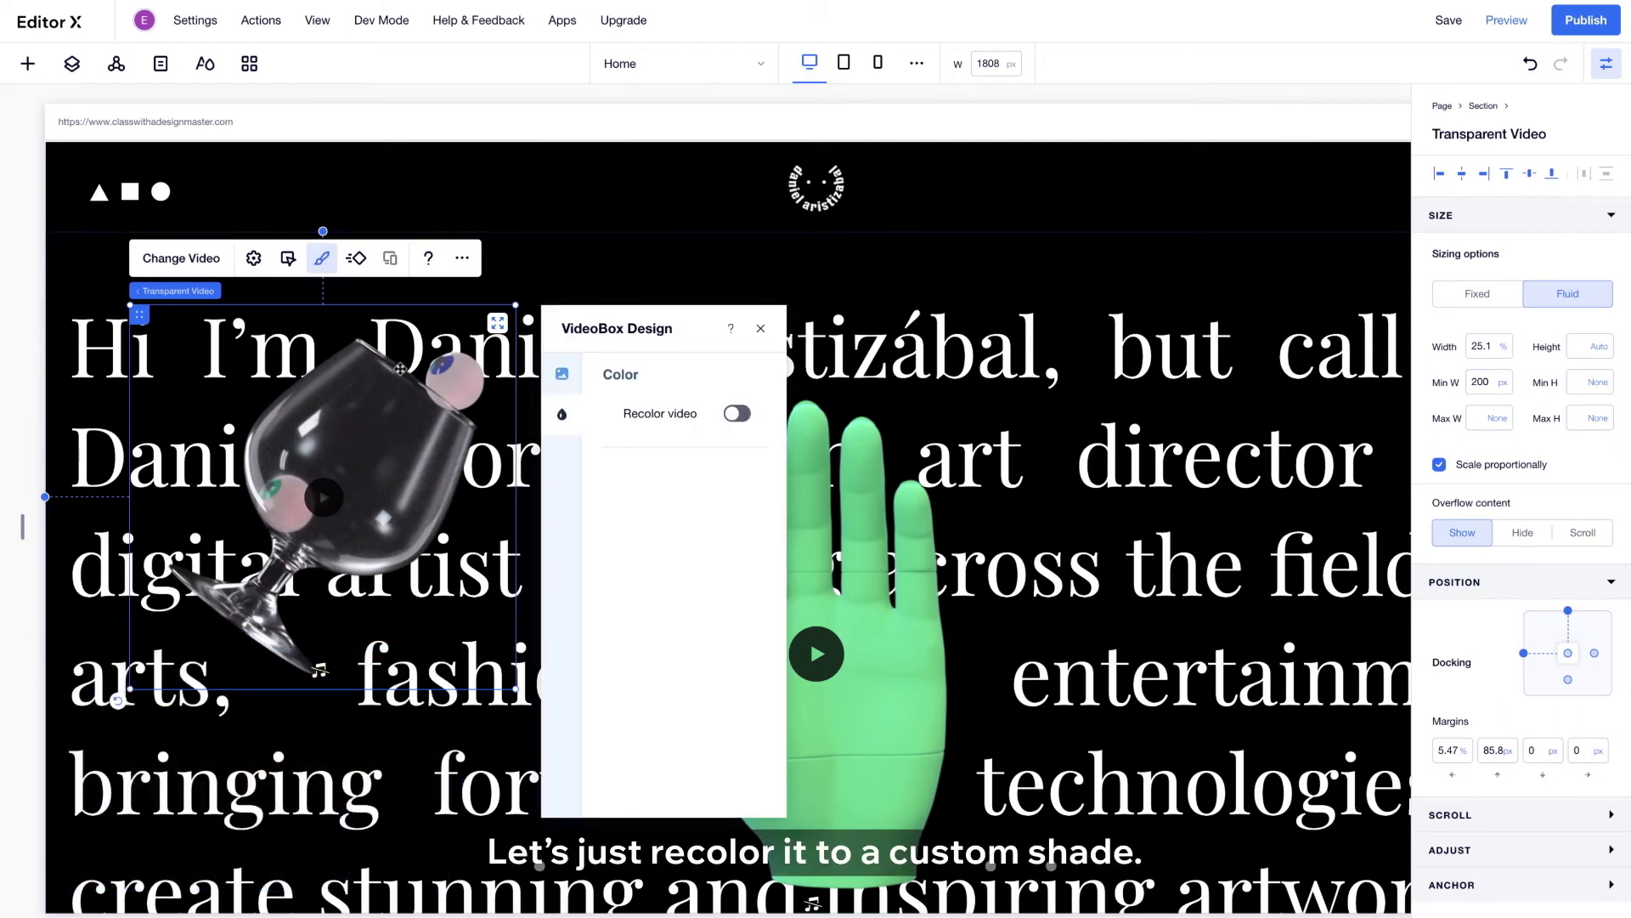
left_click(735, 416)
left_click(642, 501)
left_click(652, 440)
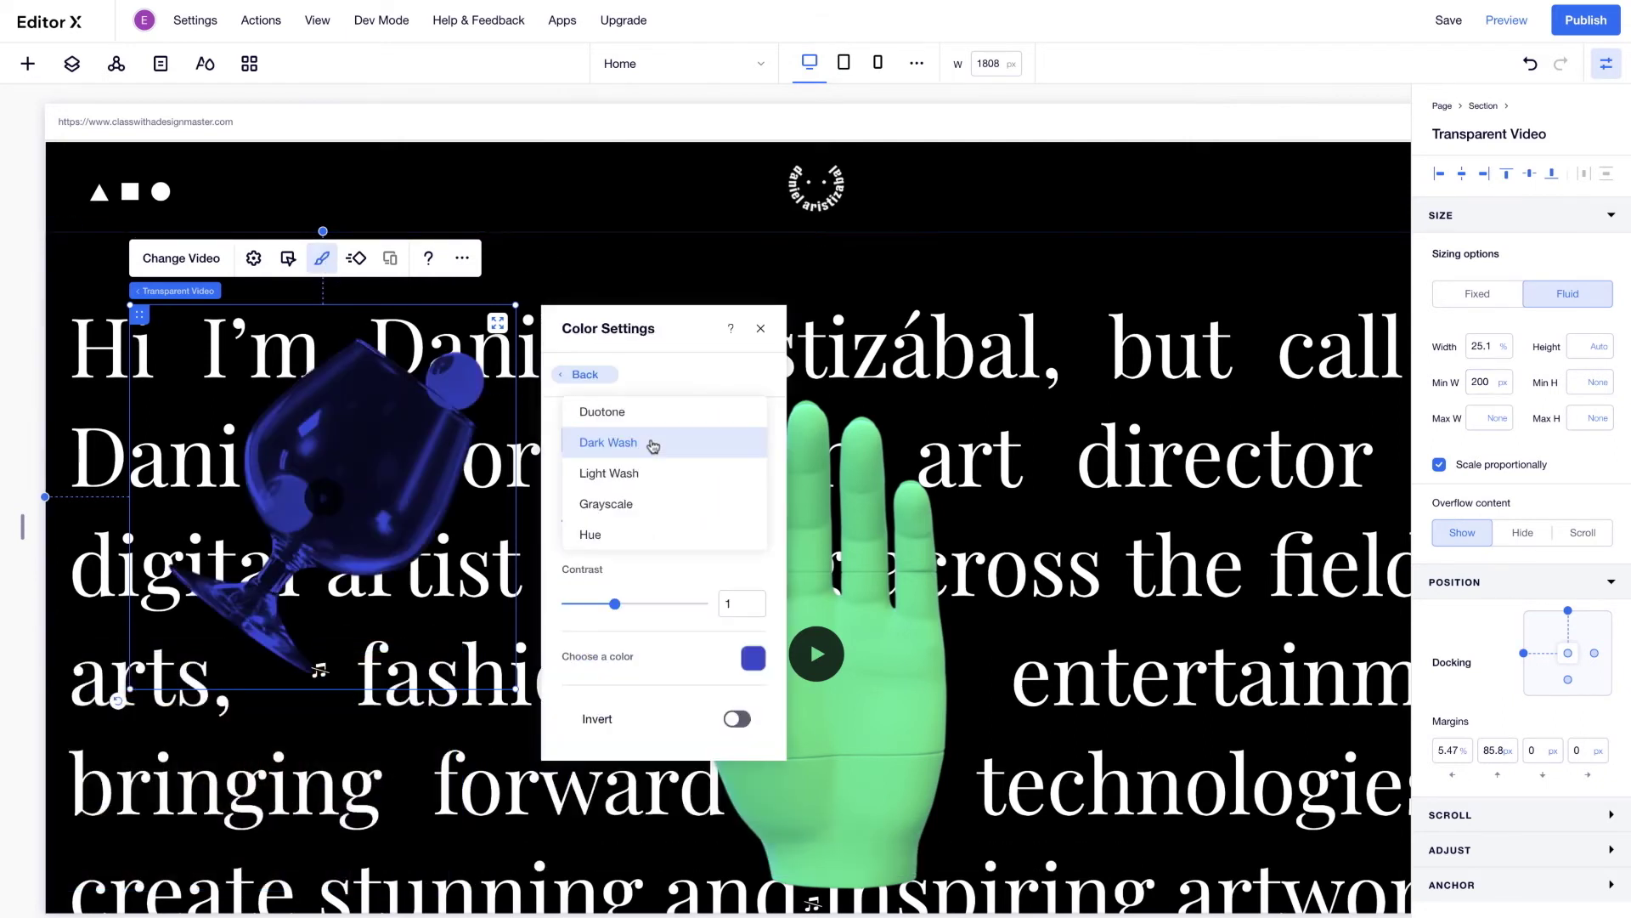
left_click(639, 532)
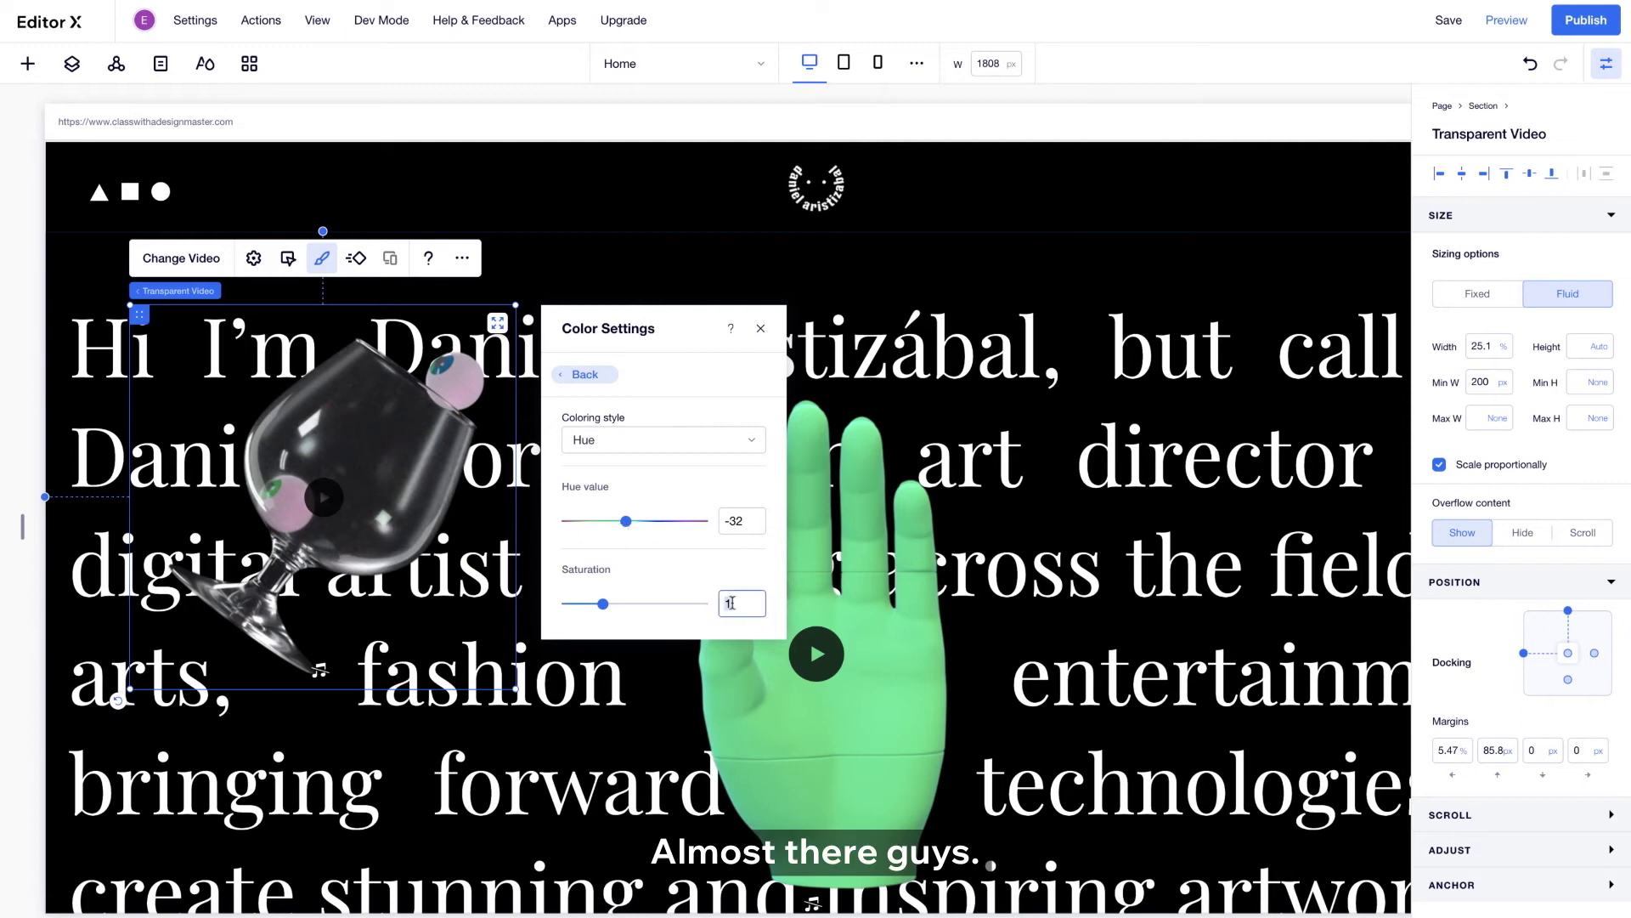
type("3")
key("Return")
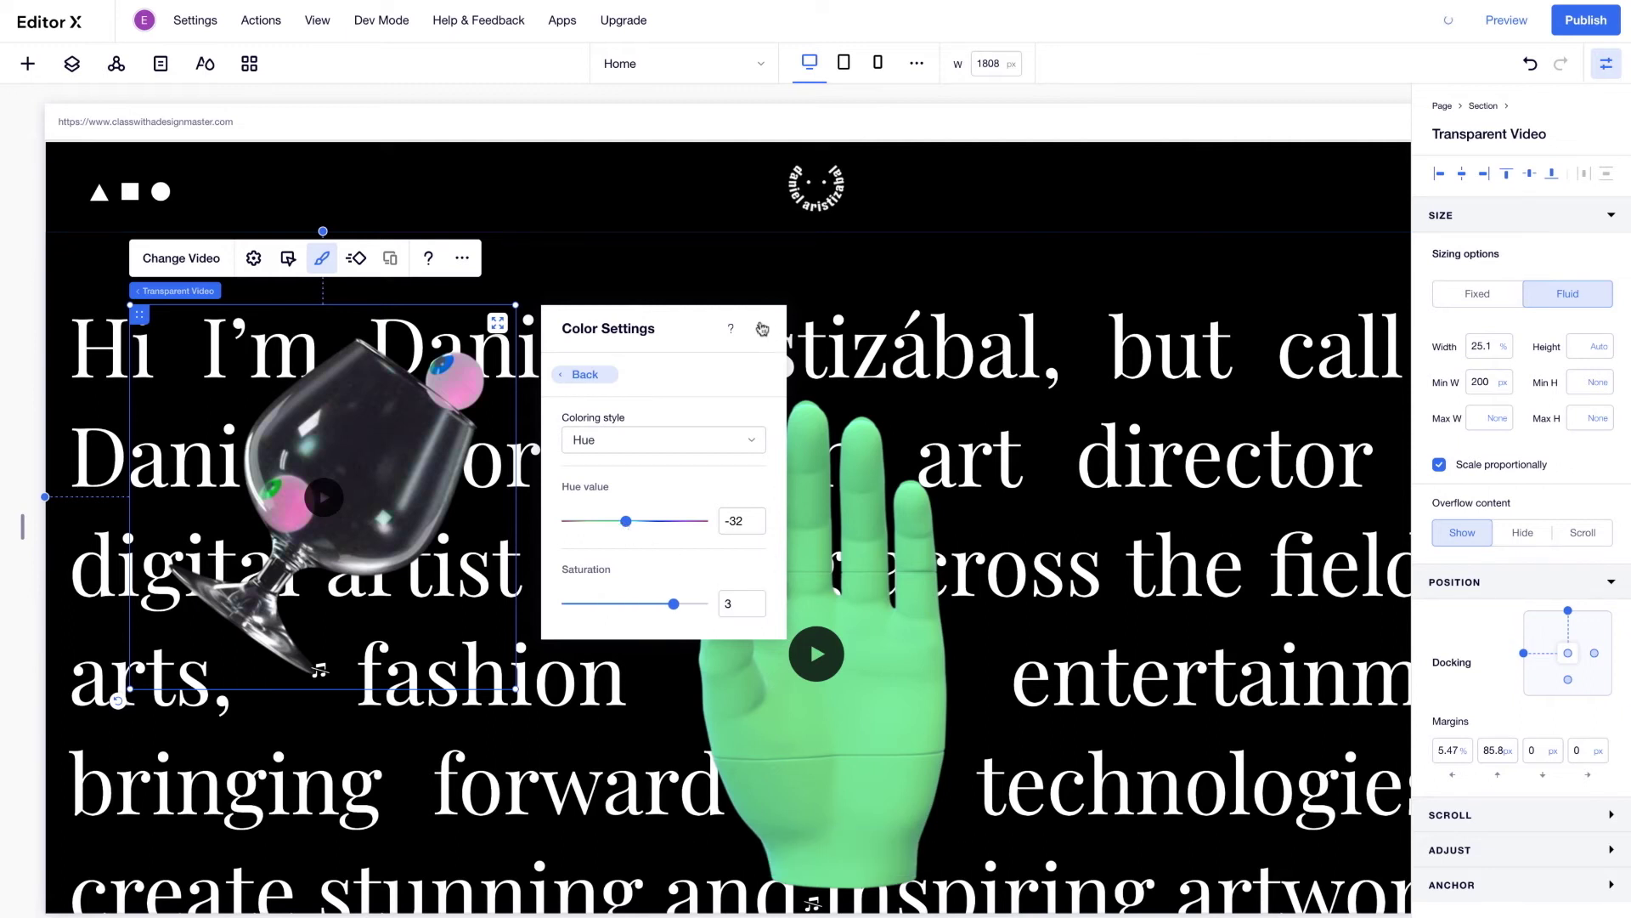
left_click(762, 329)
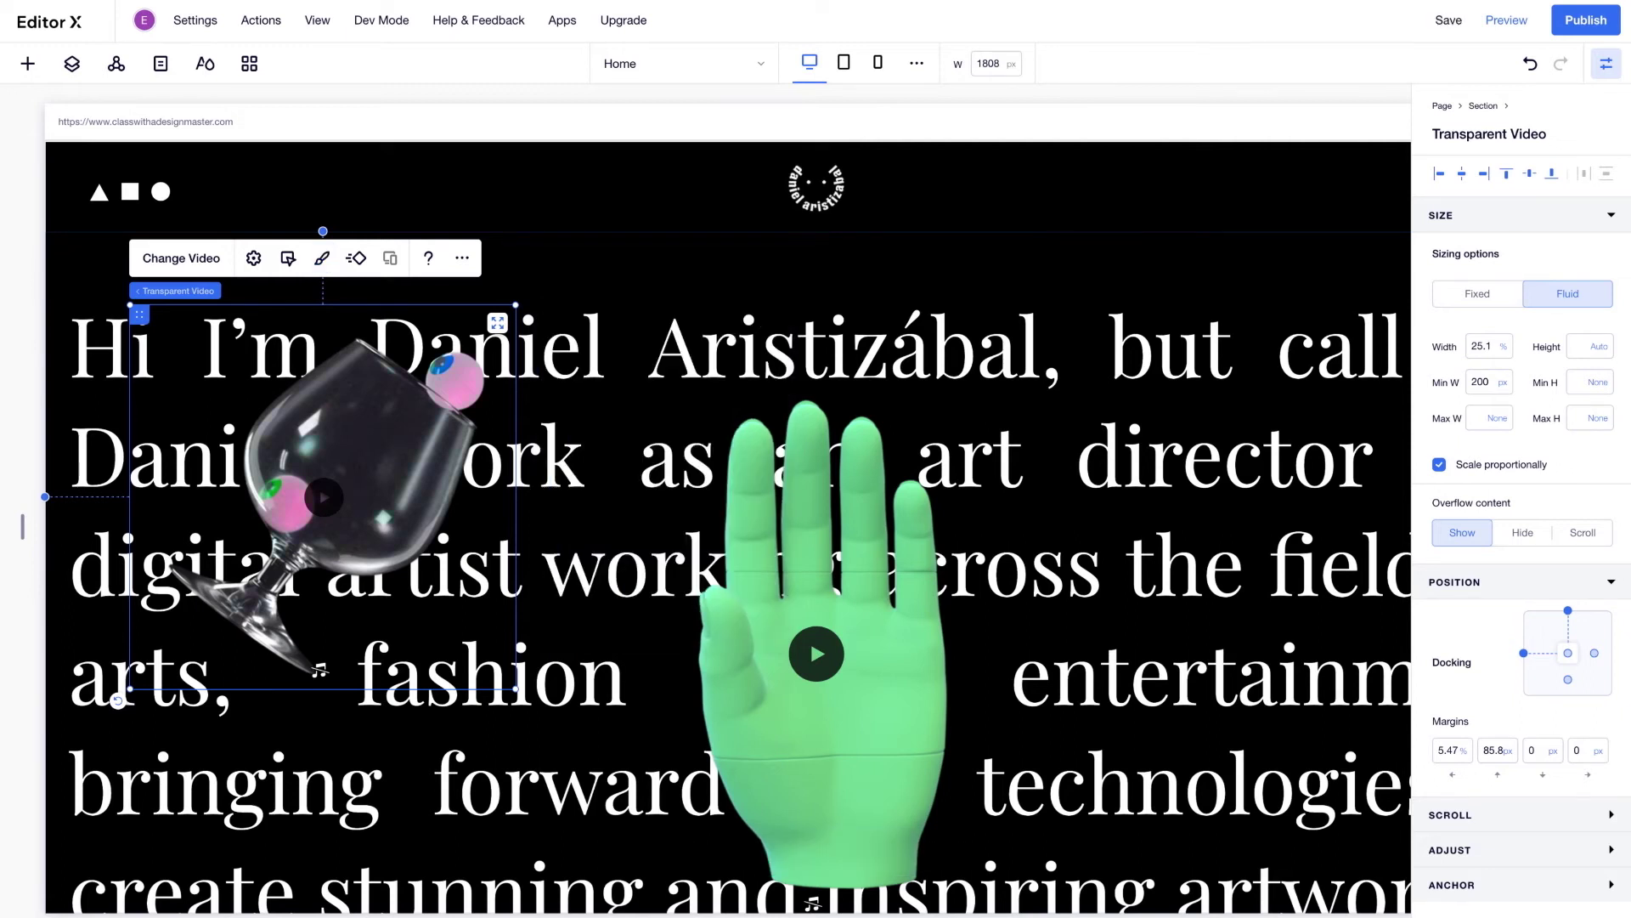
Step: Place the uploaded lips-x.mov over the lower-right bio text, sized to about 25% width
left_click(27, 64)
left_click_drag(550, 323, 1128, 422)
scroll(1128, 422, "down", 1)
left_click_drag(1143, 578, 1162, 659)
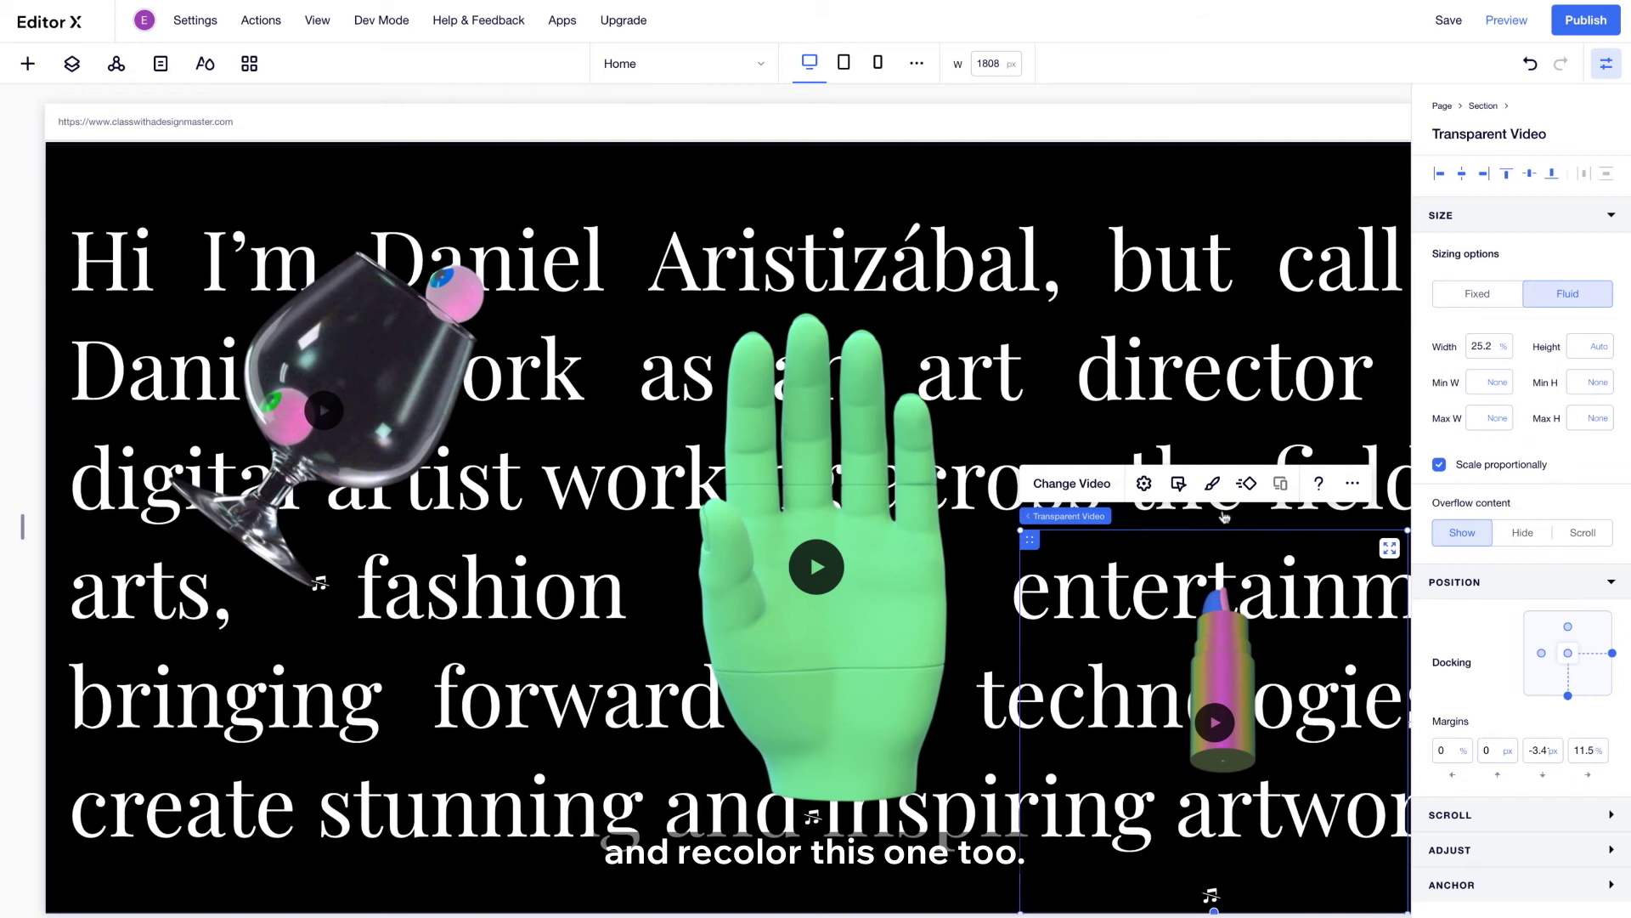
Step: Recolor the lipstick video with the Hue coloring style at hue value 67, and give it a 200 px minimum width
left_click(1212, 483)
left_click(1049, 583)
left_click(844, 564)
left_click(856, 522)
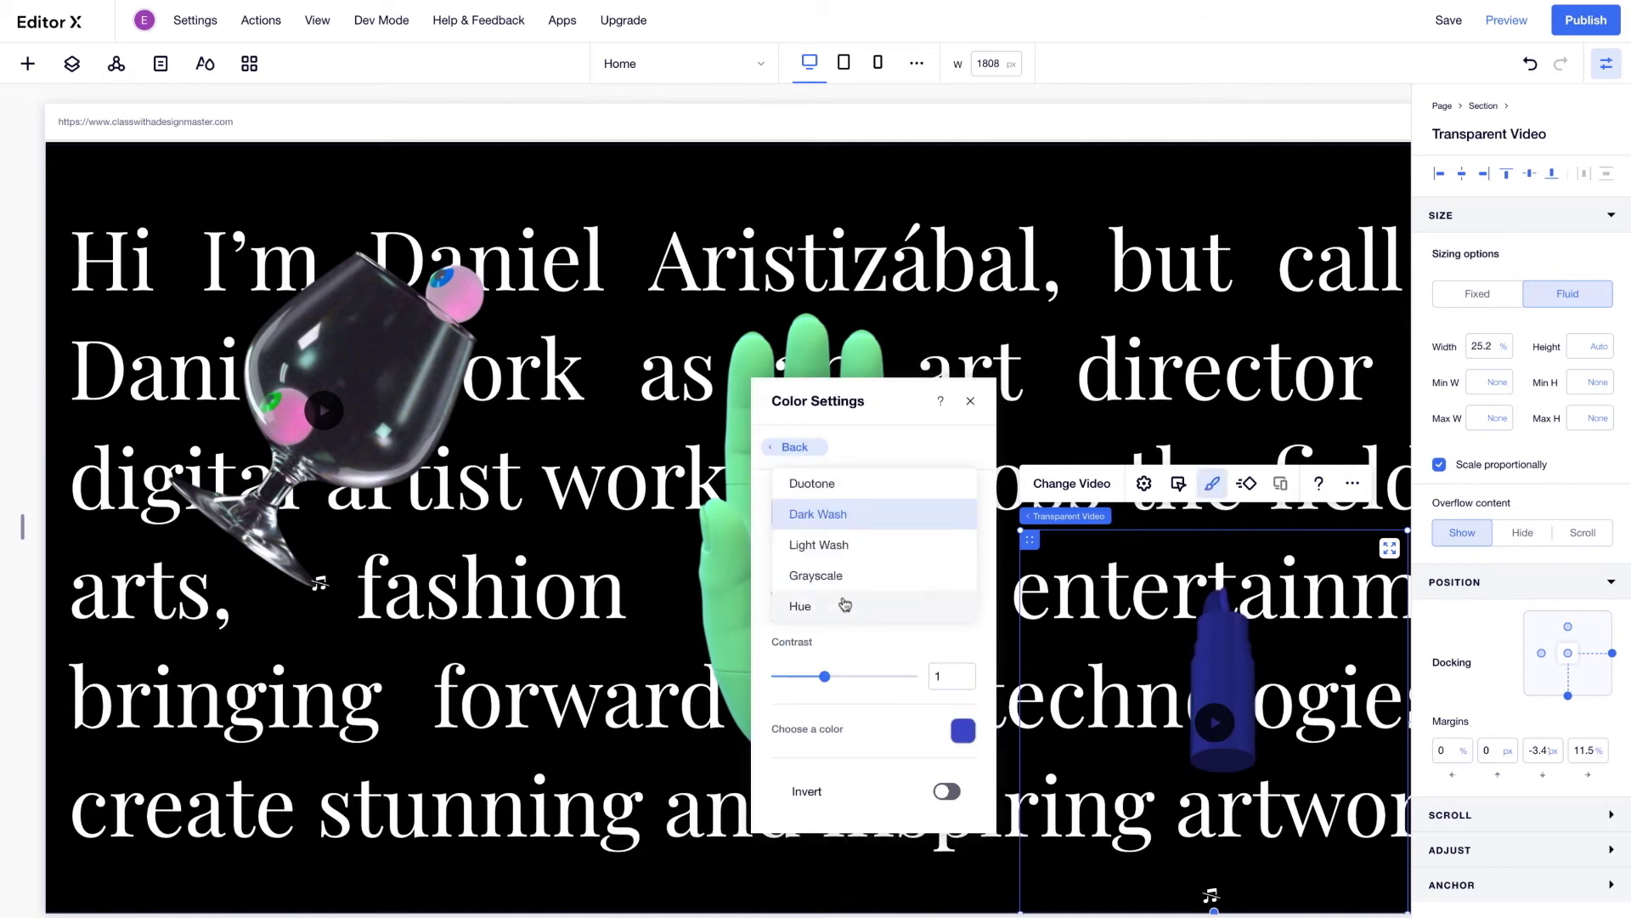
left_click(845, 604)
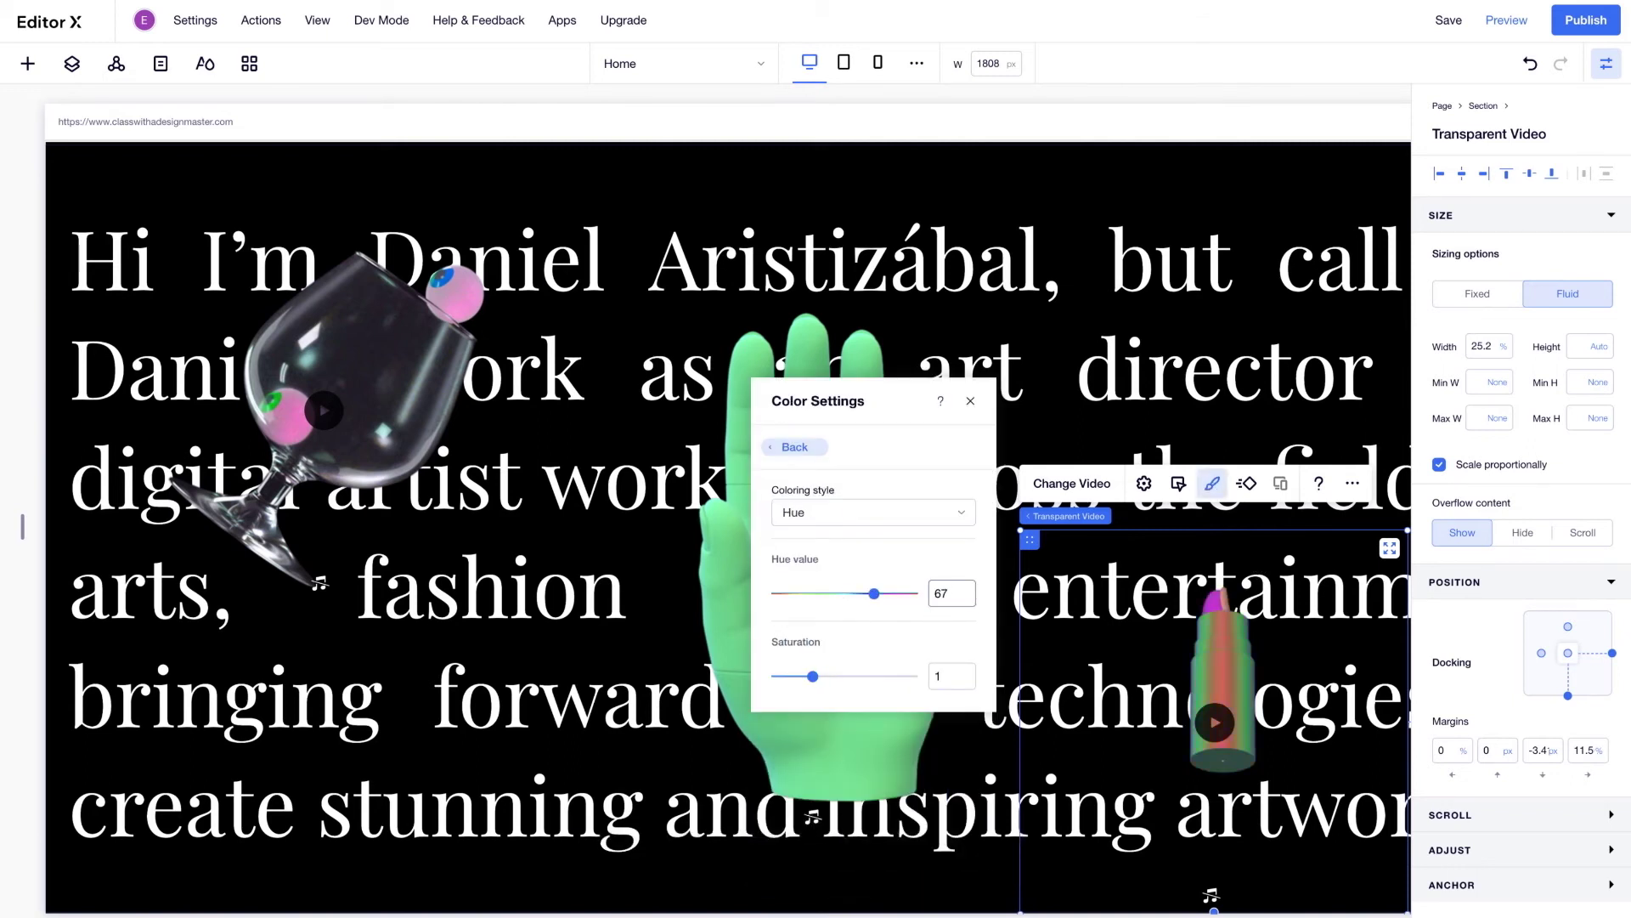
left_click(971, 401)
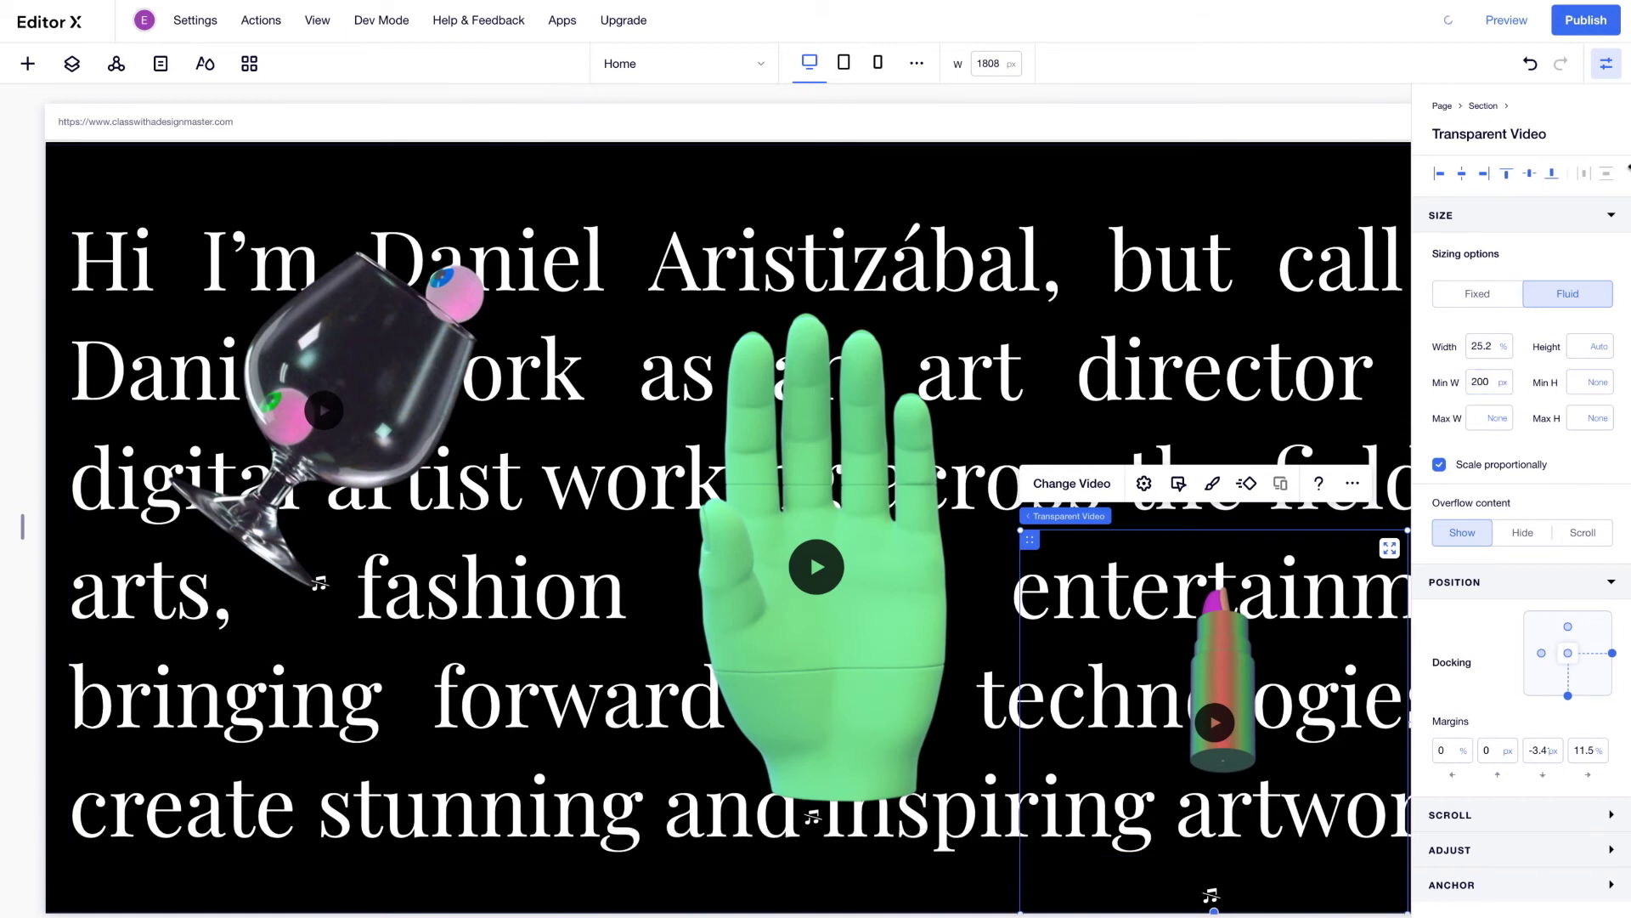
Step: Send the lipstick, hand and glass videos to the back so they sit behind the bio text
left_click(1606, 63)
right_click(1327, 633)
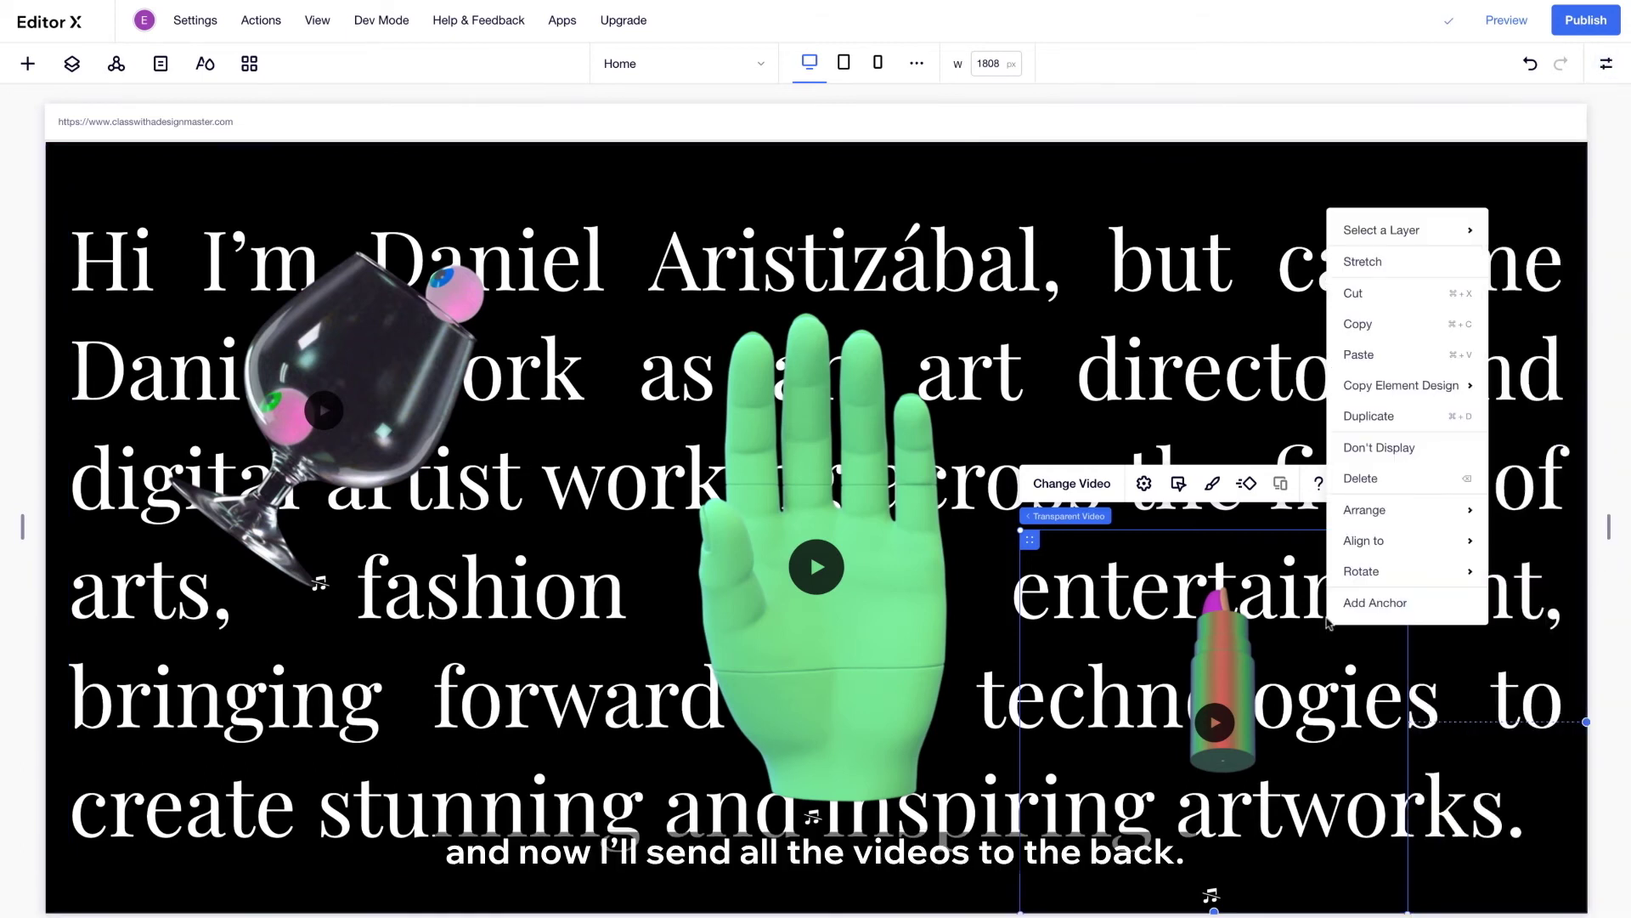
mouse_move(1365, 509)
left_click(1211, 608)
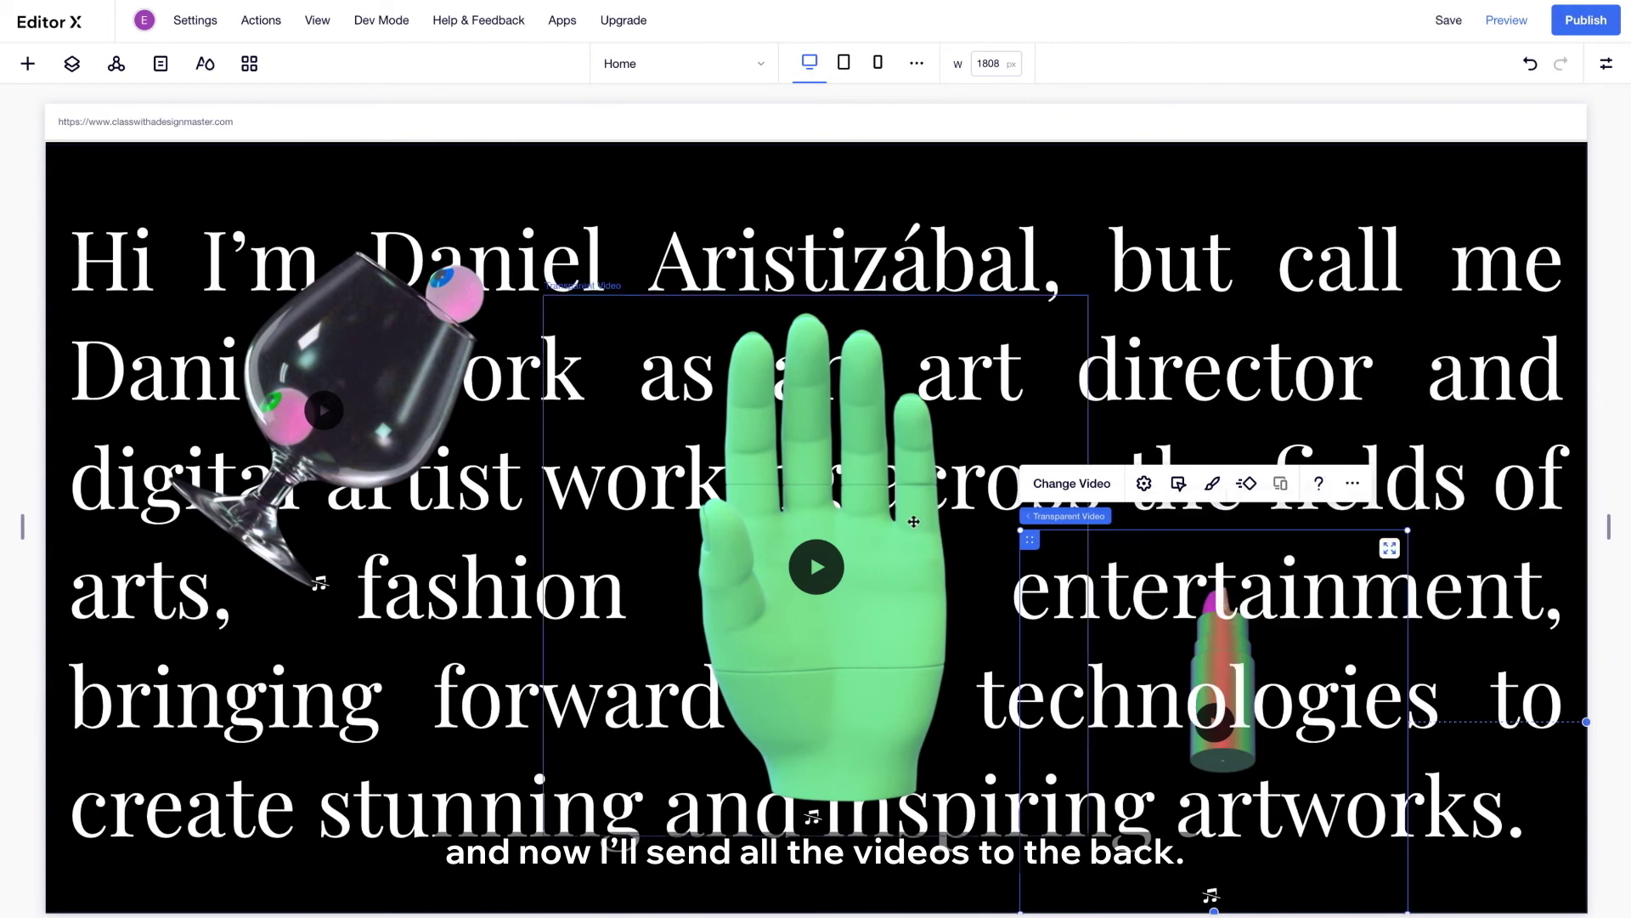
right_click(905, 527)
mouse_move(1021, 421)
left_click(1135, 511)
right_click(422, 352)
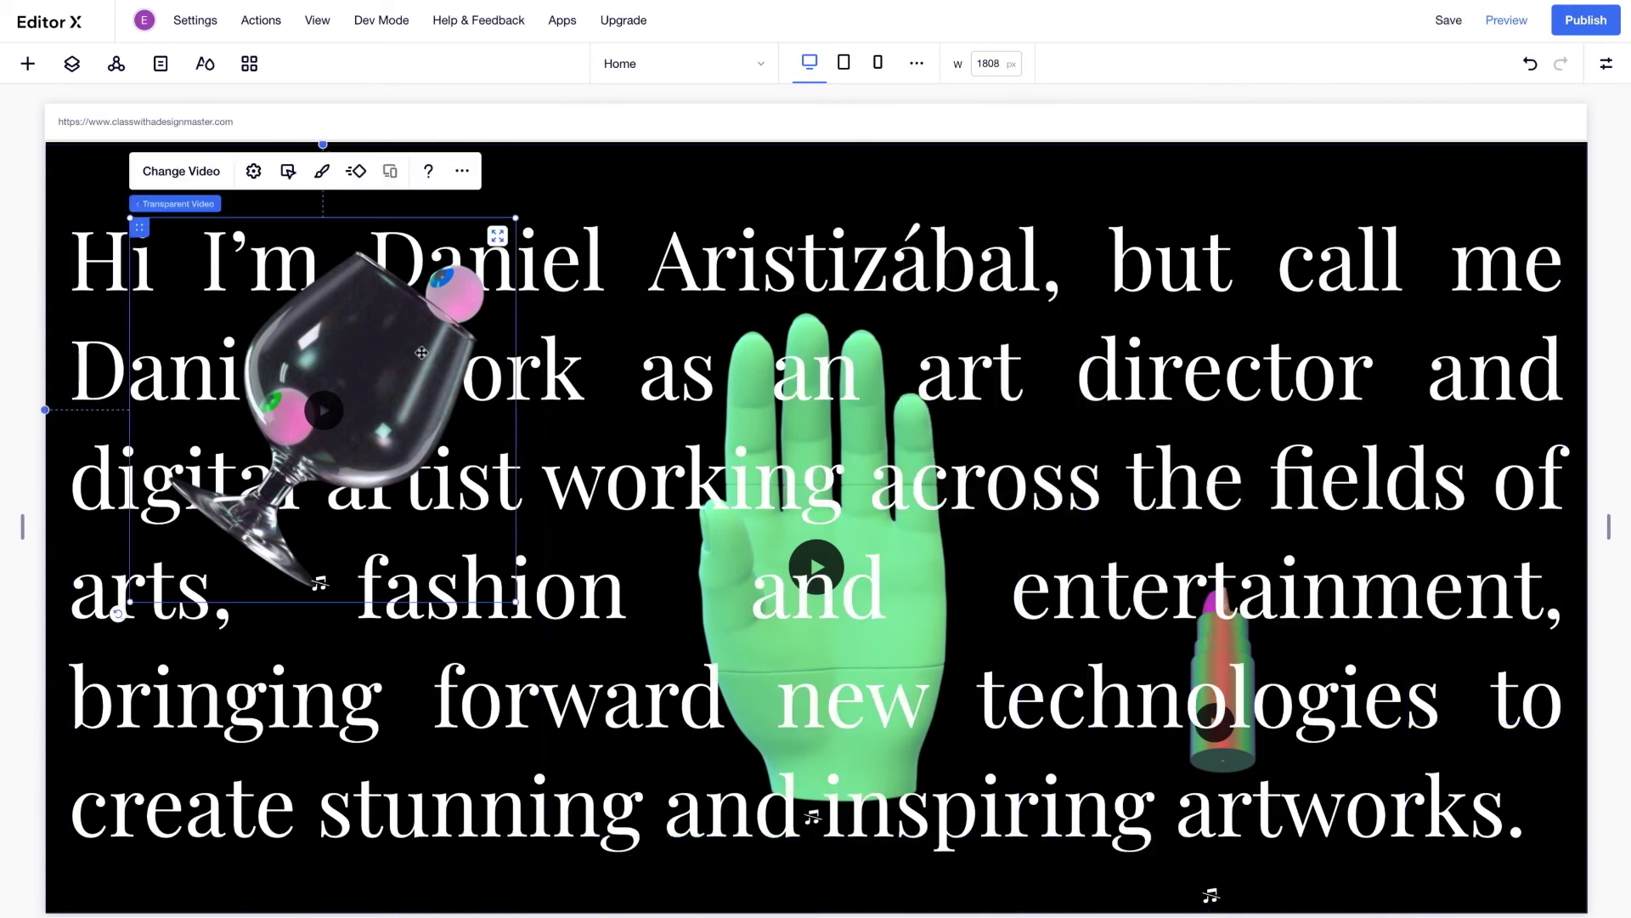
mouse_move(544, 655)
left_click(648, 752)
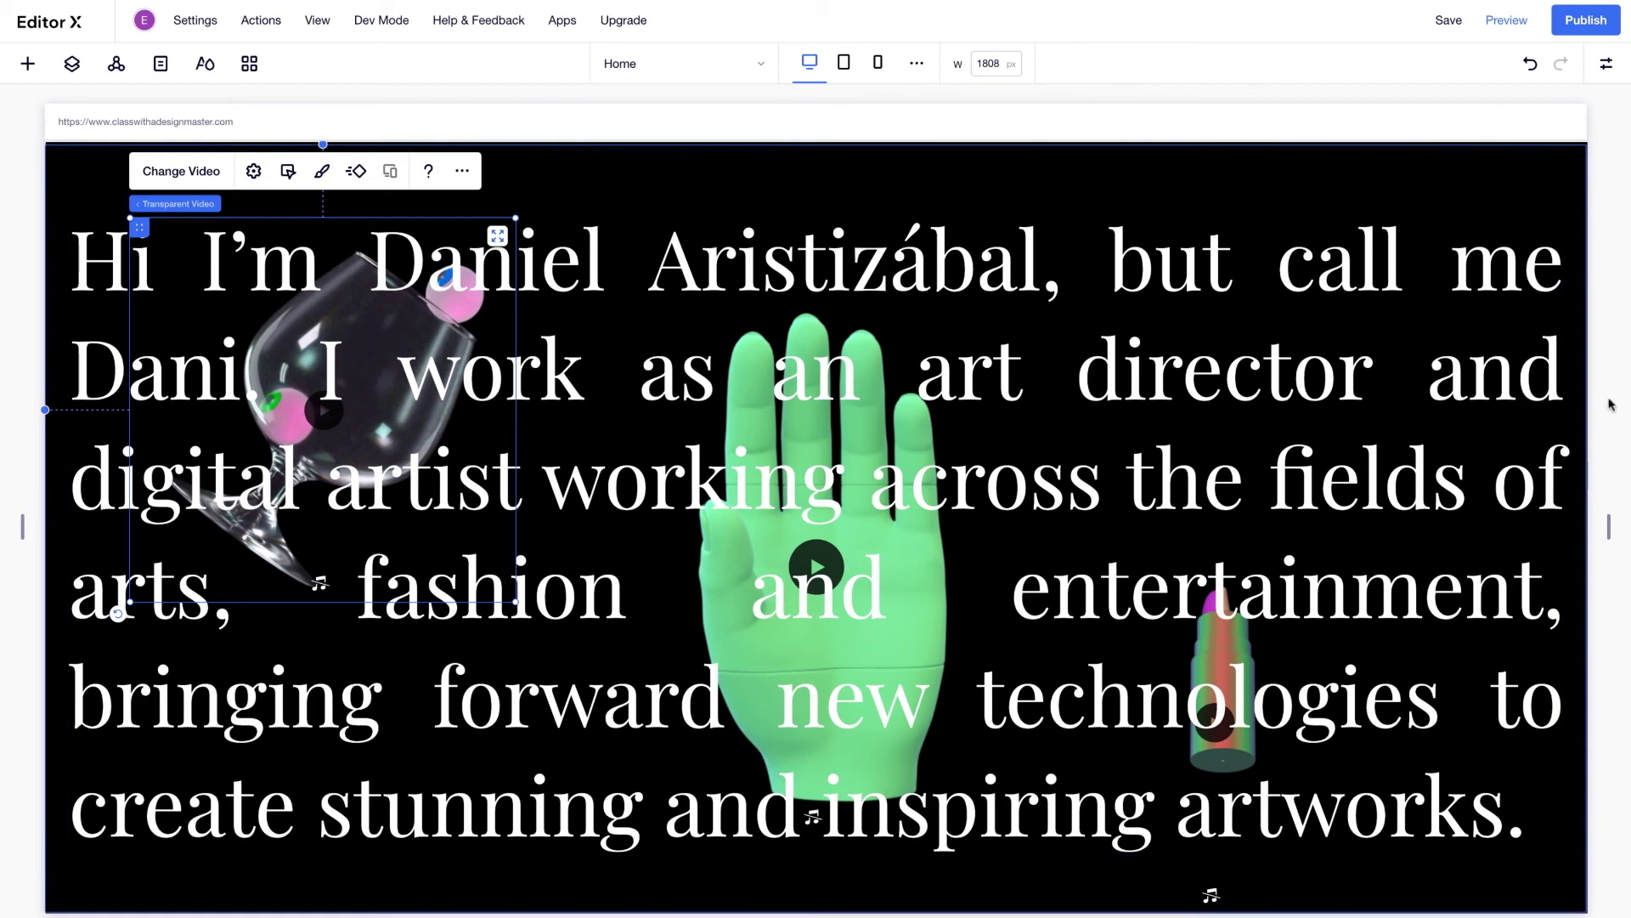
Step: Preview the home page at laptop, iPad and mobile sizes to check how the text and videos fit
left_click(1507, 26)
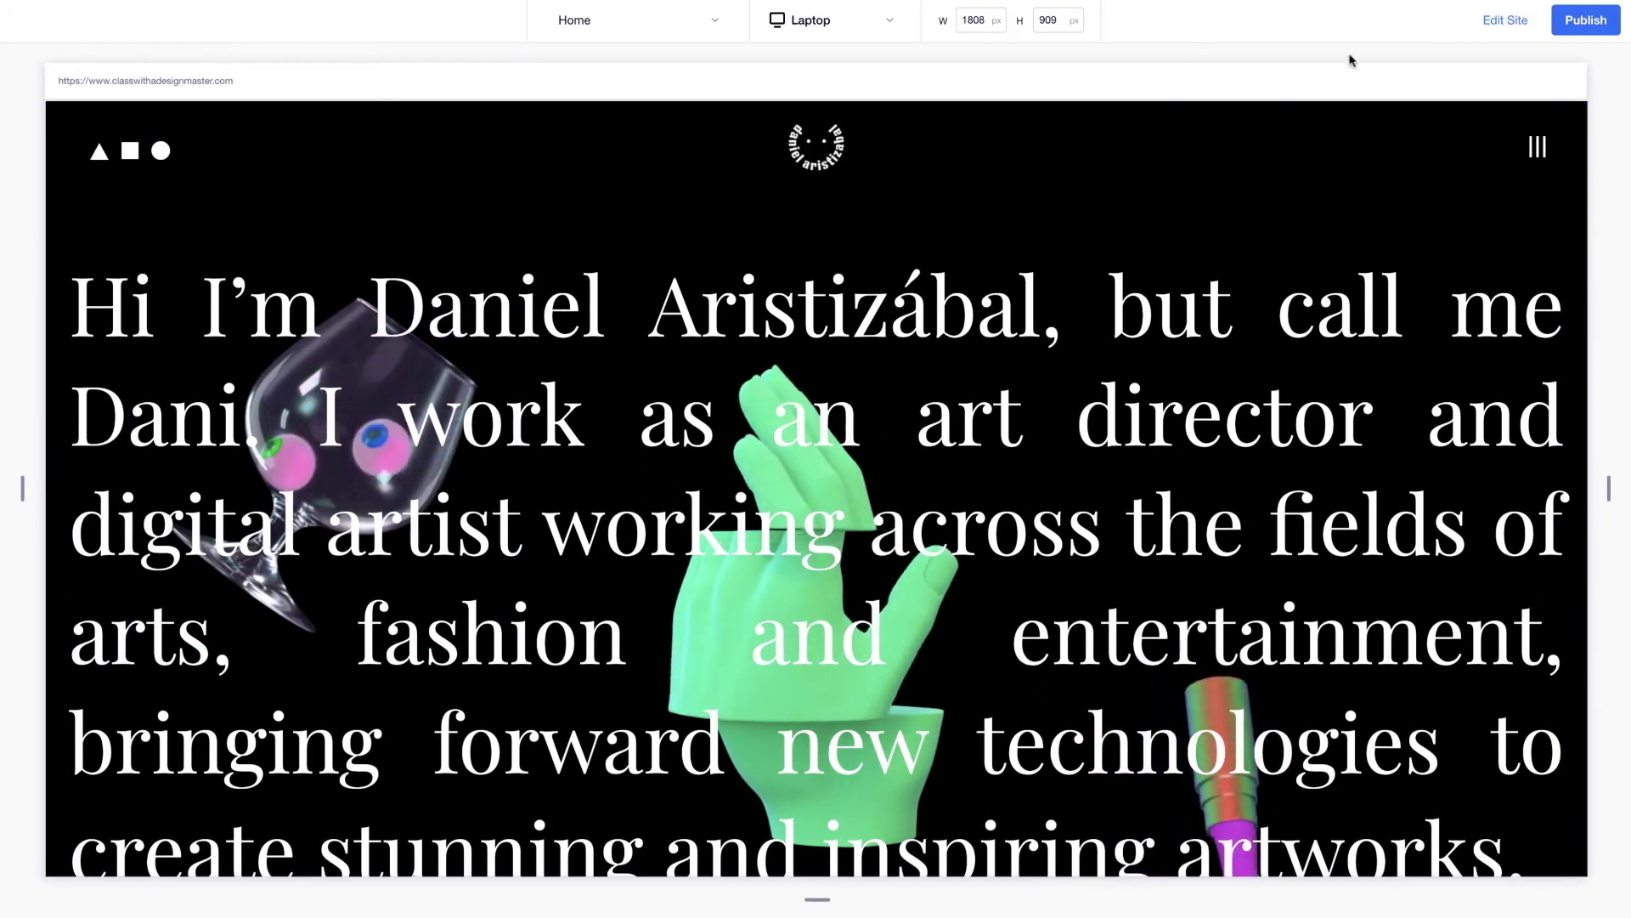
left_click(892, 26)
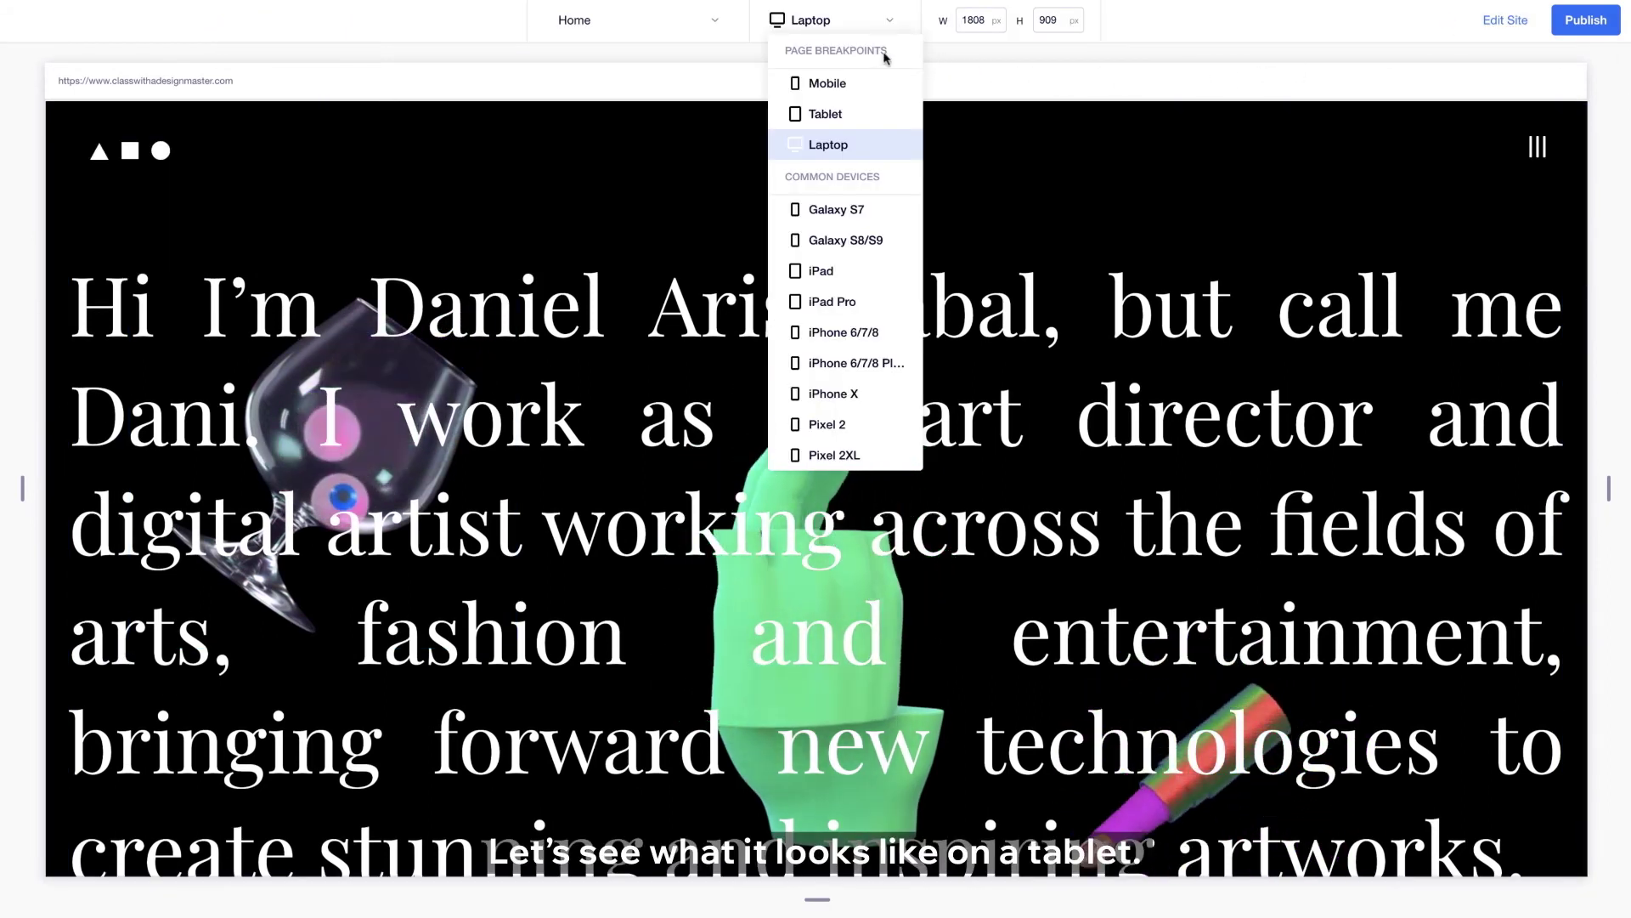
left_click(821, 270)
scroll(816, 489, "down", 1)
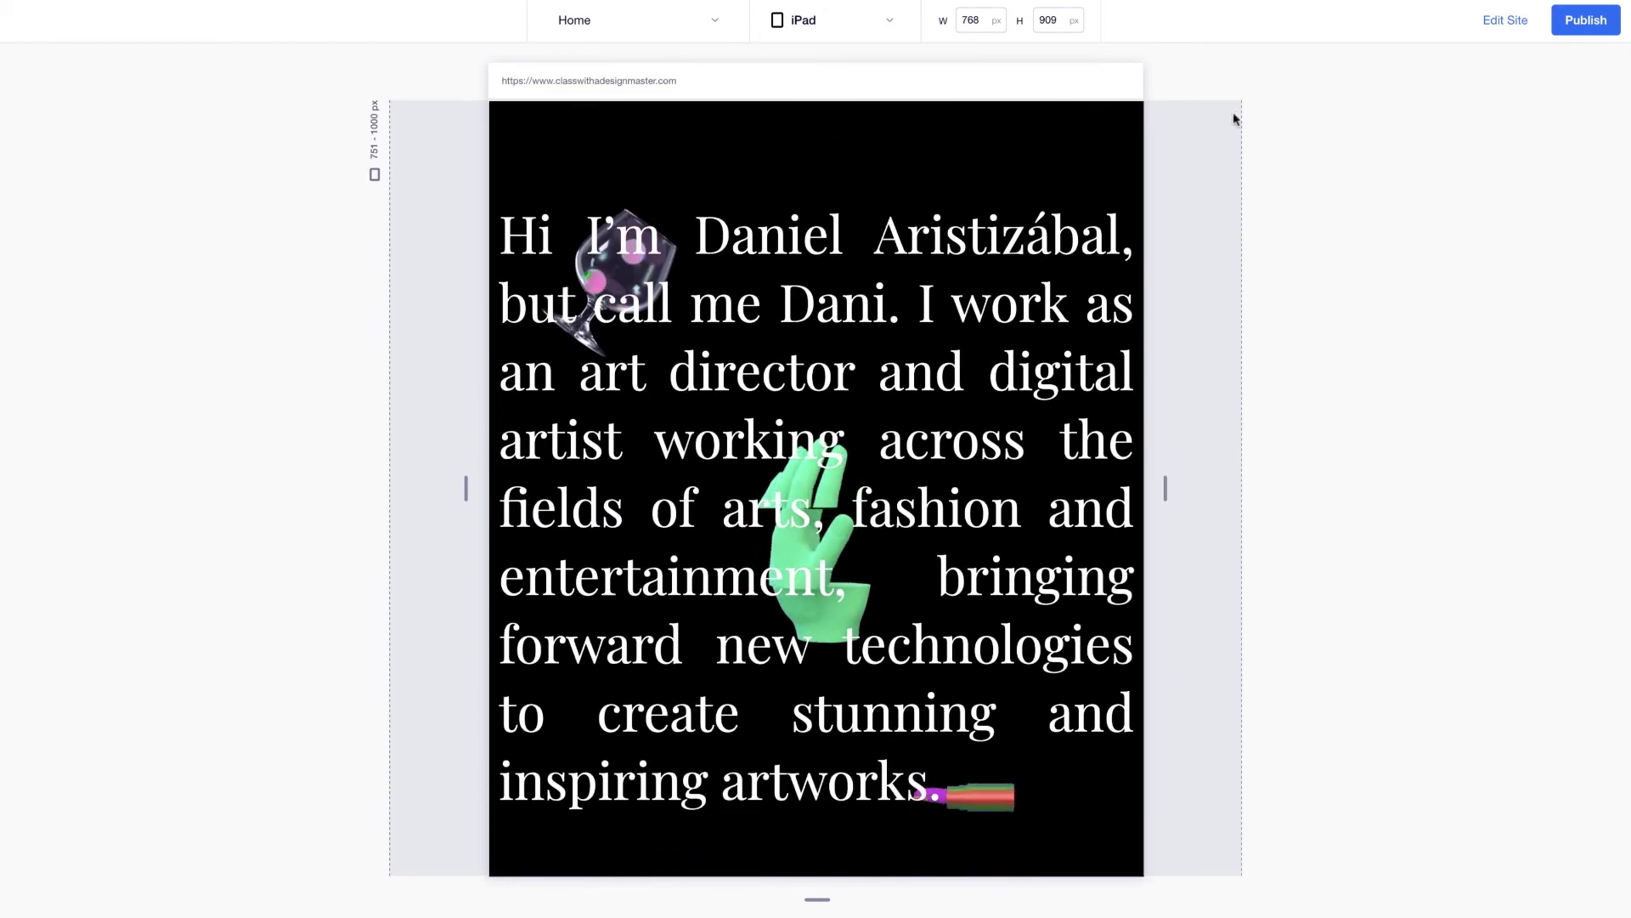
left_click(881, 22)
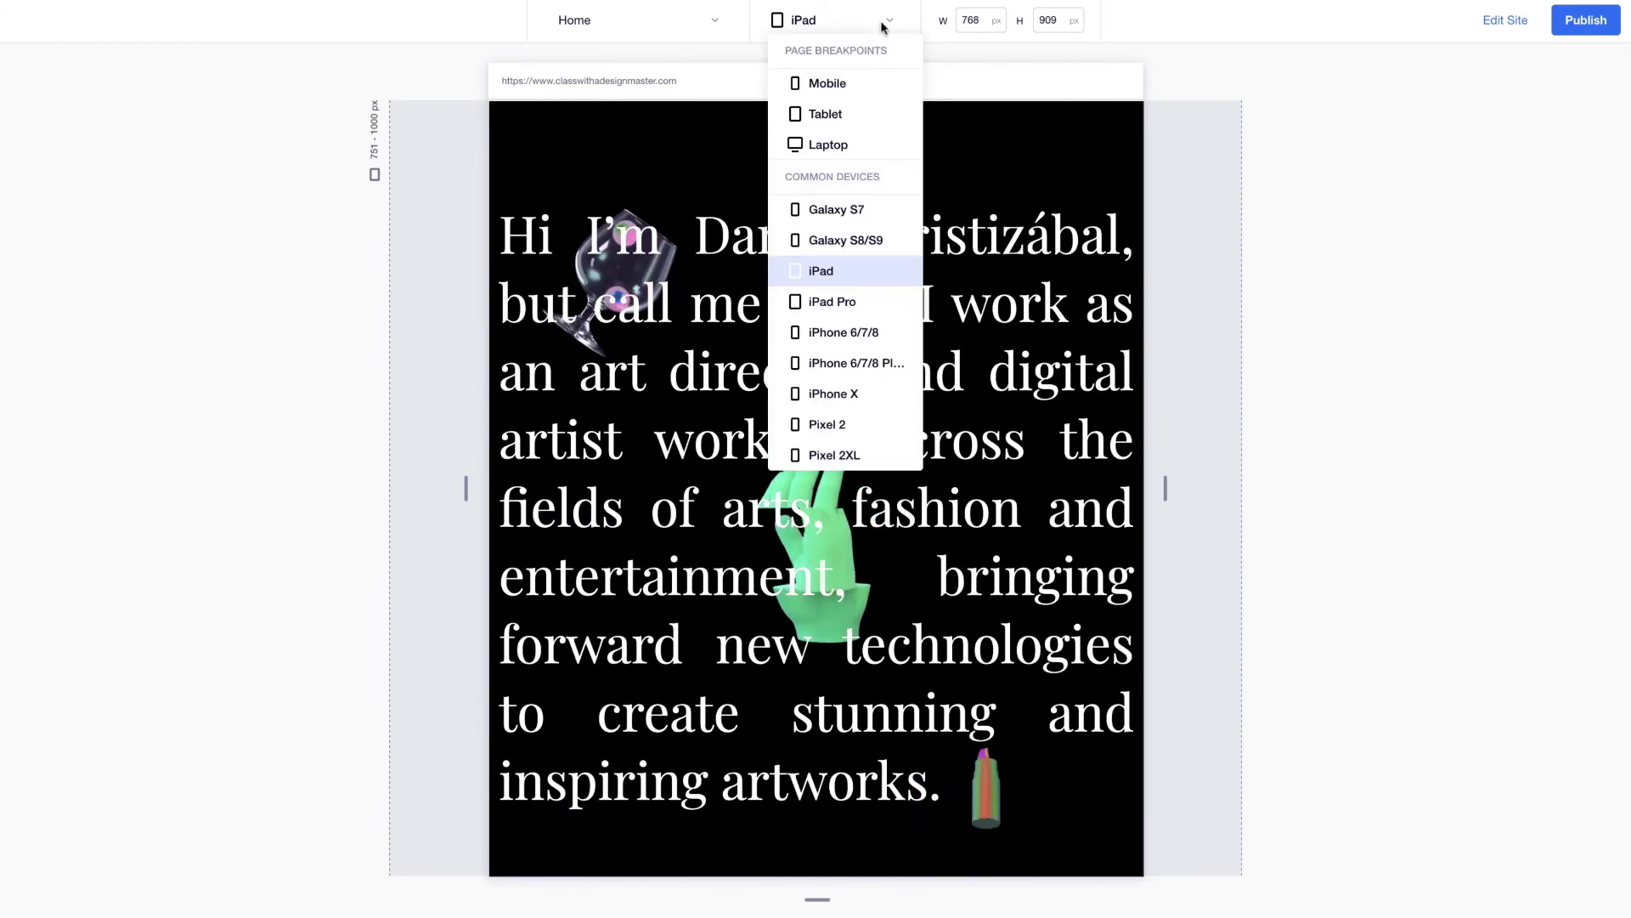
left_click(876, 79)
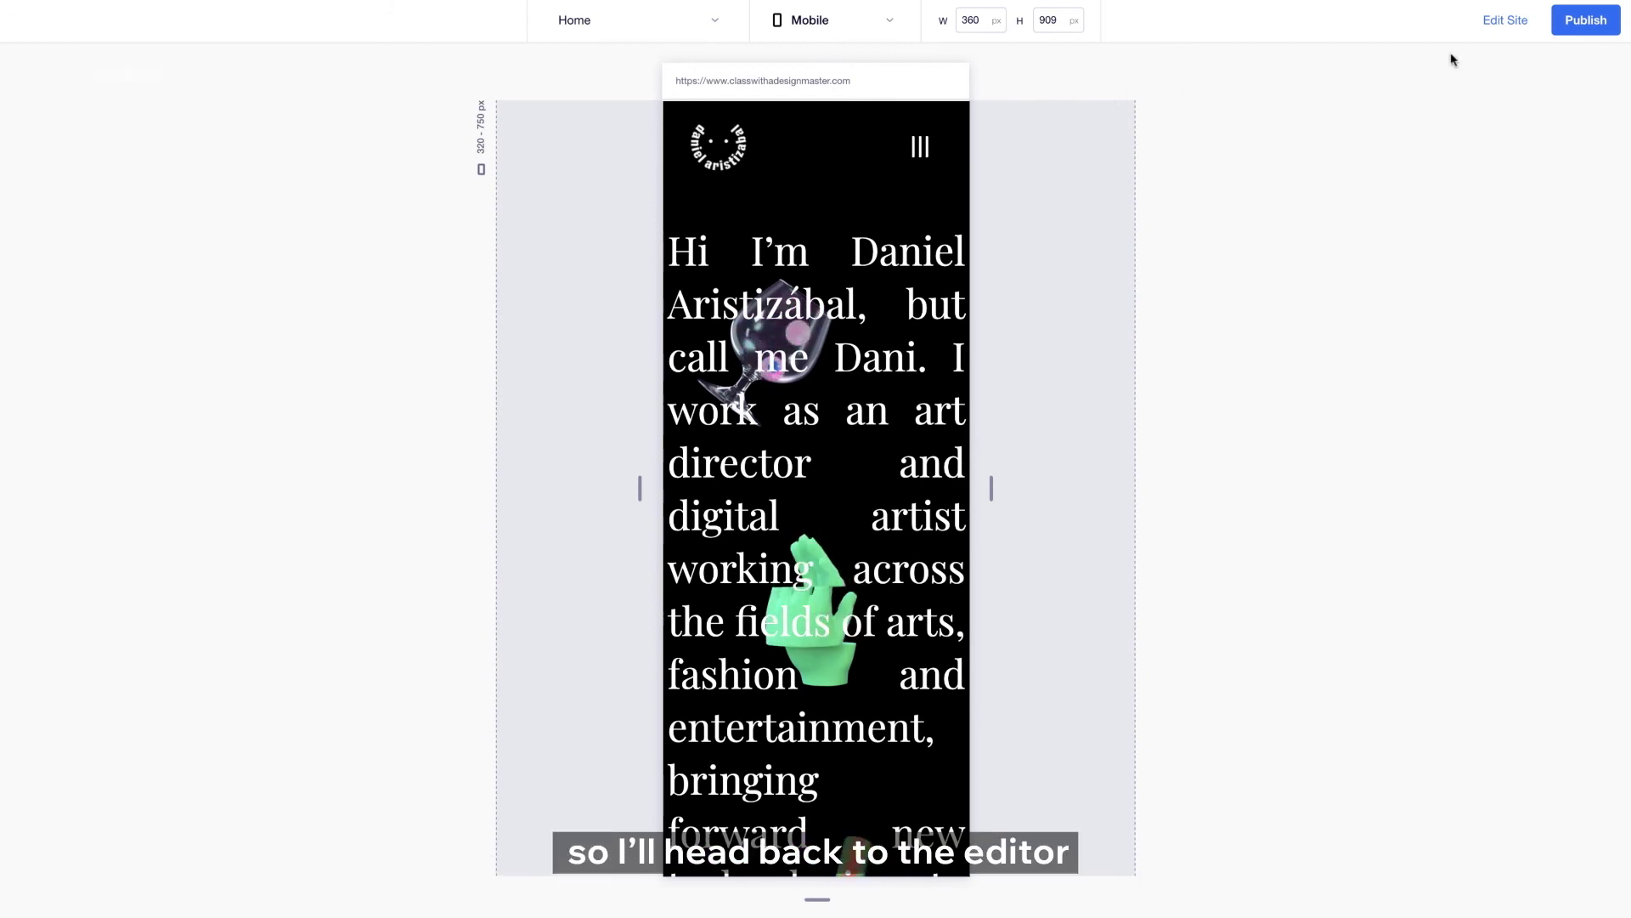
Step: Return to editing the mobile layout and center the bio text at a smaller size just below the header
left_click(1504, 20)
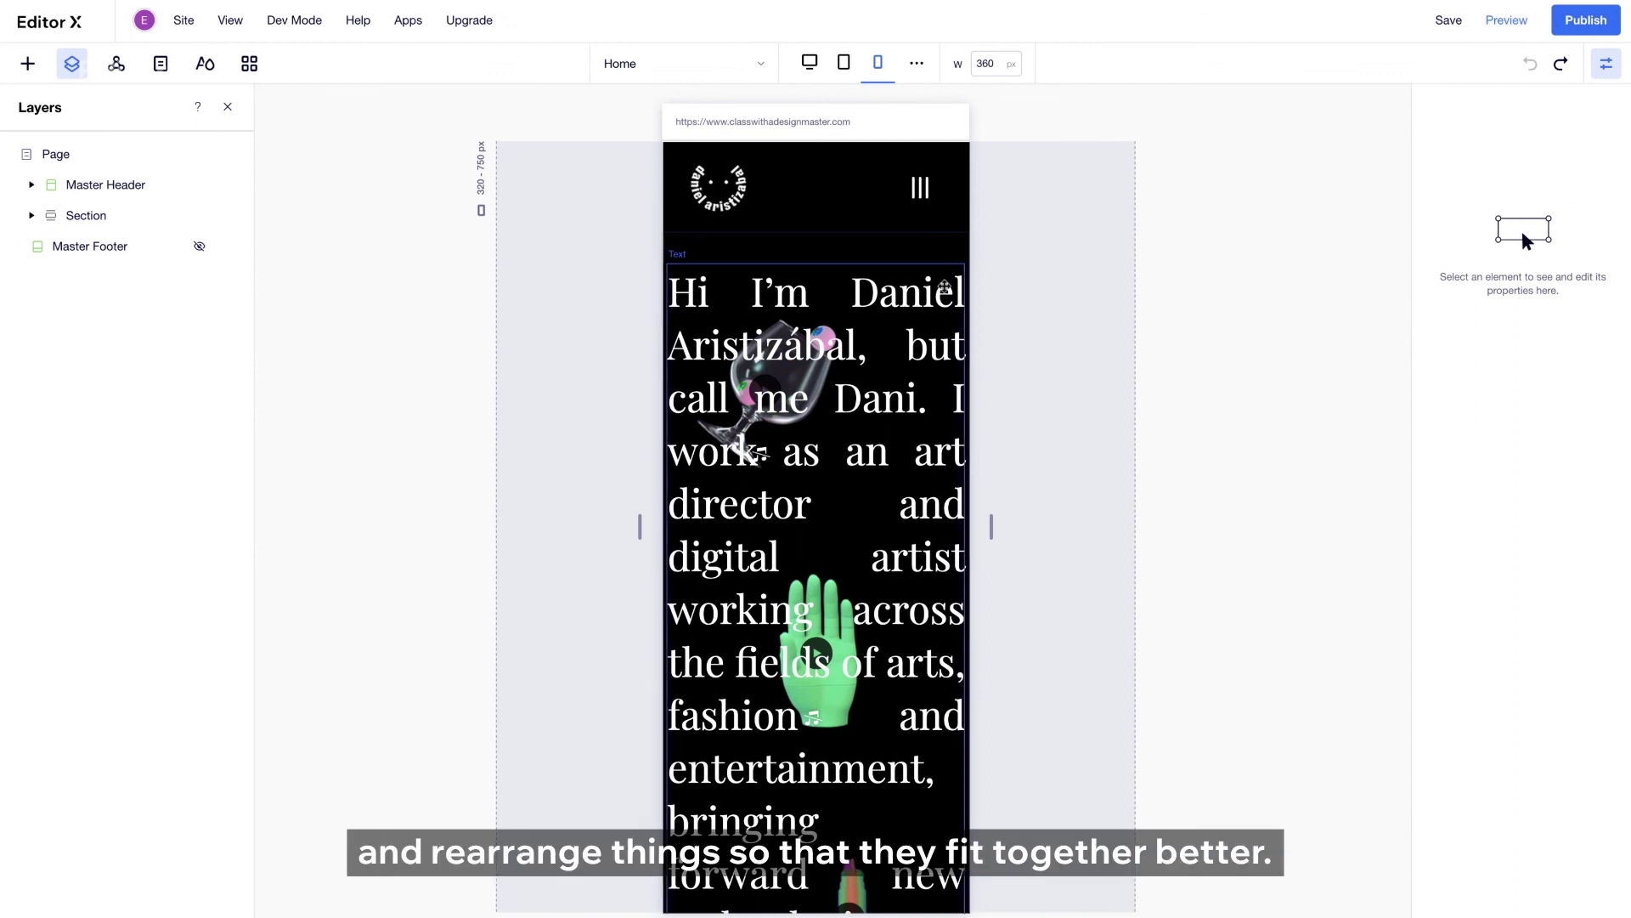
left_click(816, 509)
left_click(702, 218)
key("super+shift+z")
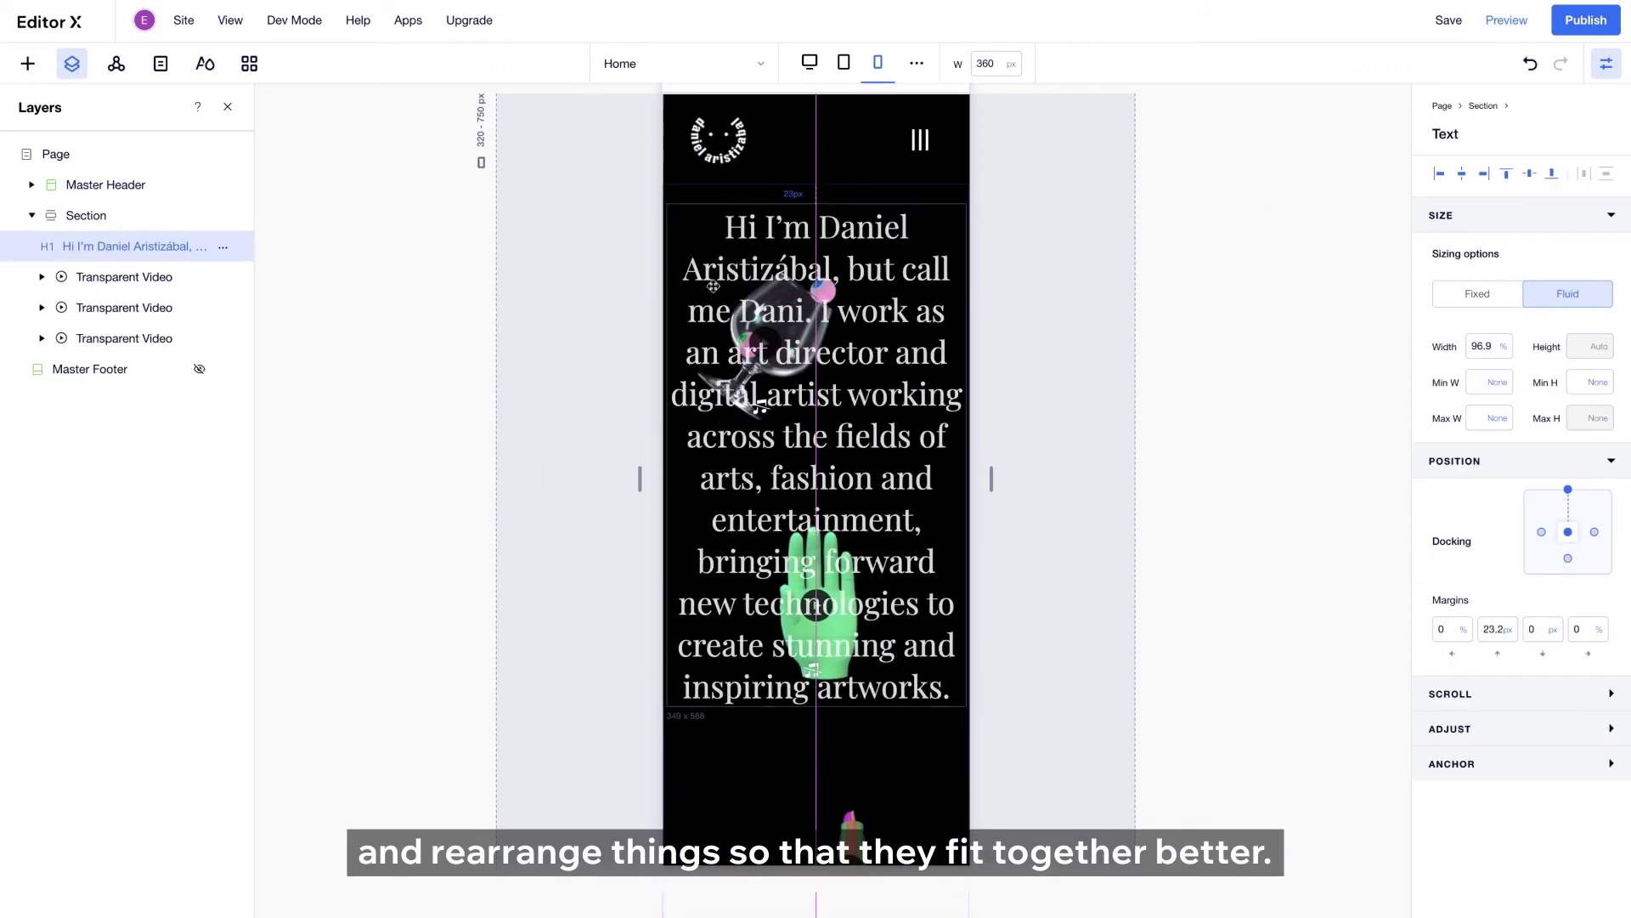
Step: Hide the lipstick video in the mobile layout and enlarge the glass and hand videos, with the hand 290 px wide
right_click(846, 814)
left_click(889, 642)
left_click(124, 338)
left_click(1502, 346)
left_click(1521, 375)
key("Return")
key("Escape")
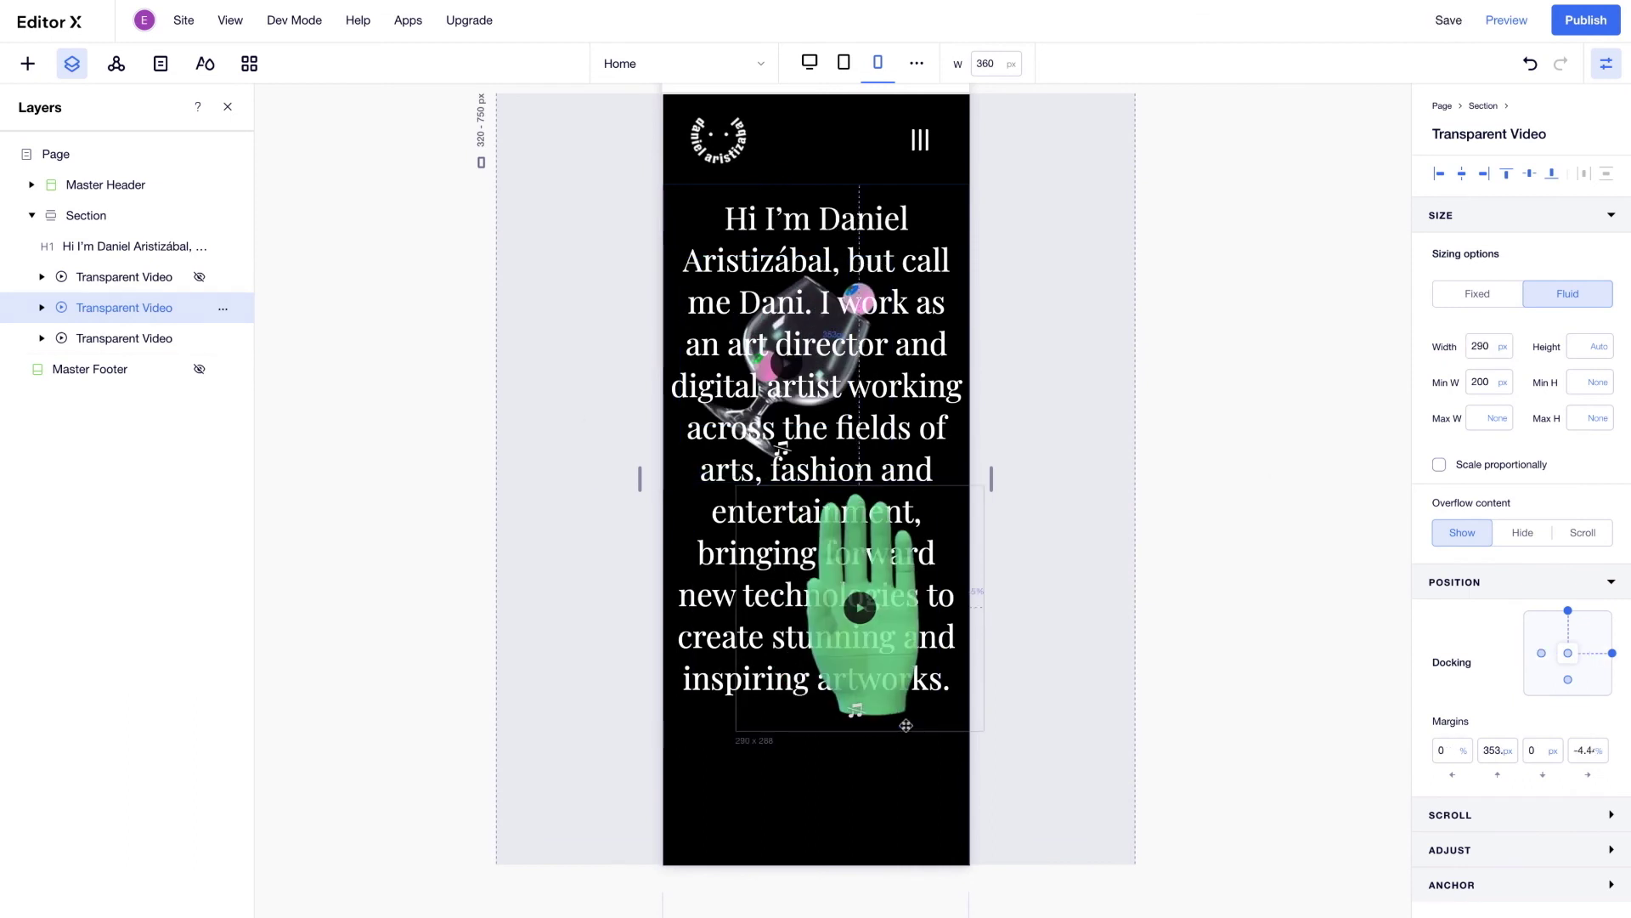
Step: Preview the rearranged page at the mobile size, and switch the preview to the laptop size
left_click(1507, 23)
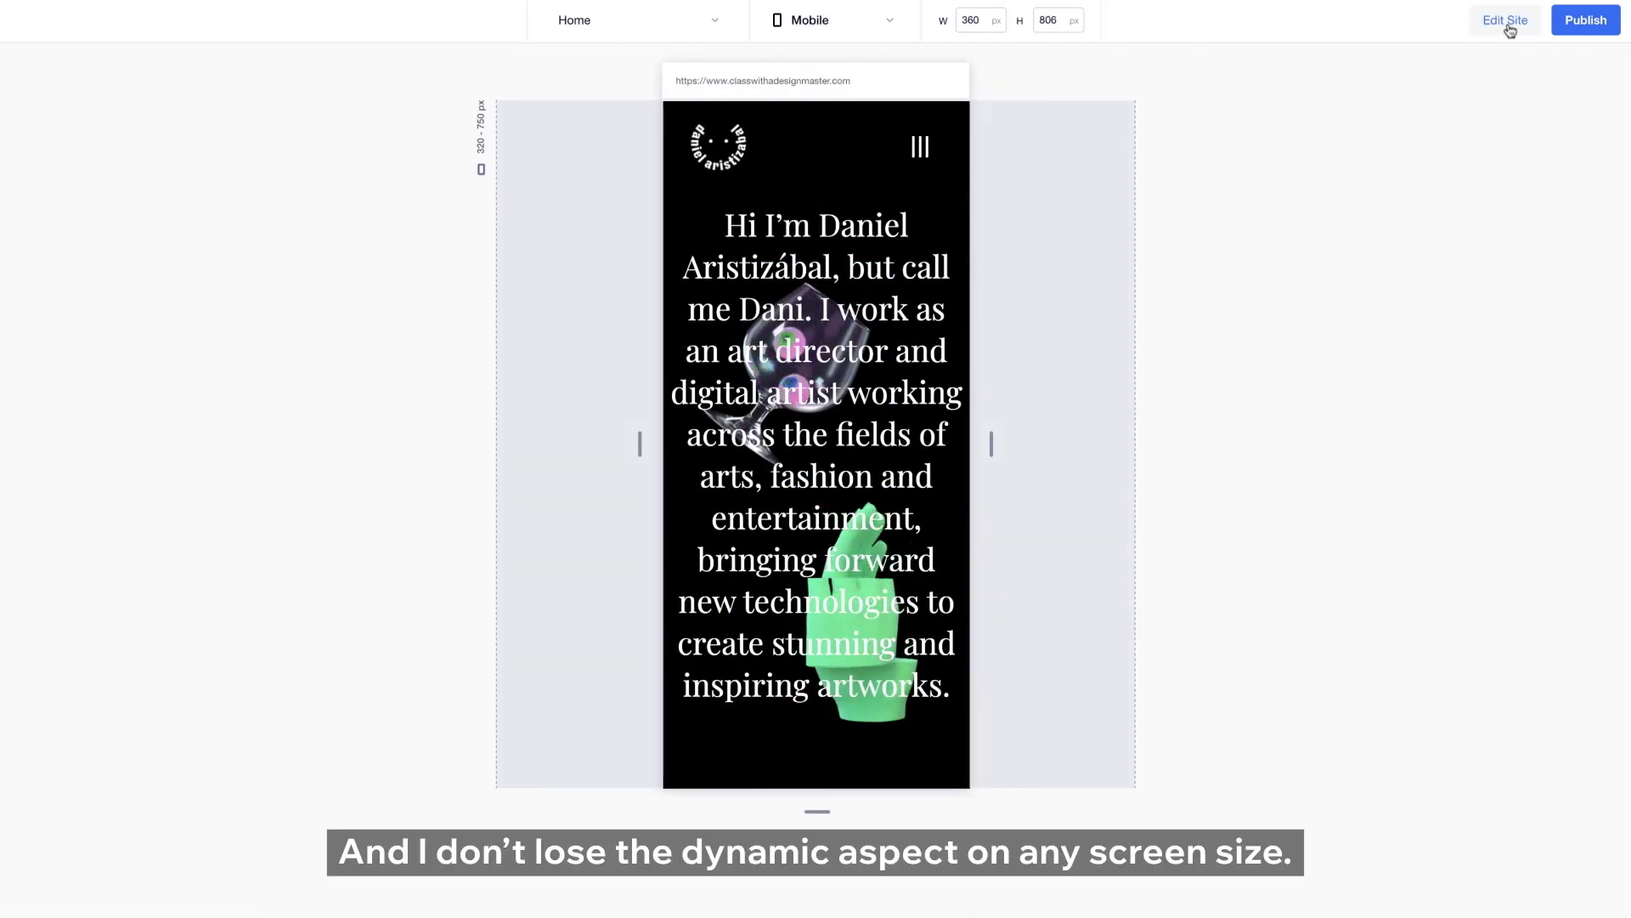
left_click(888, 23)
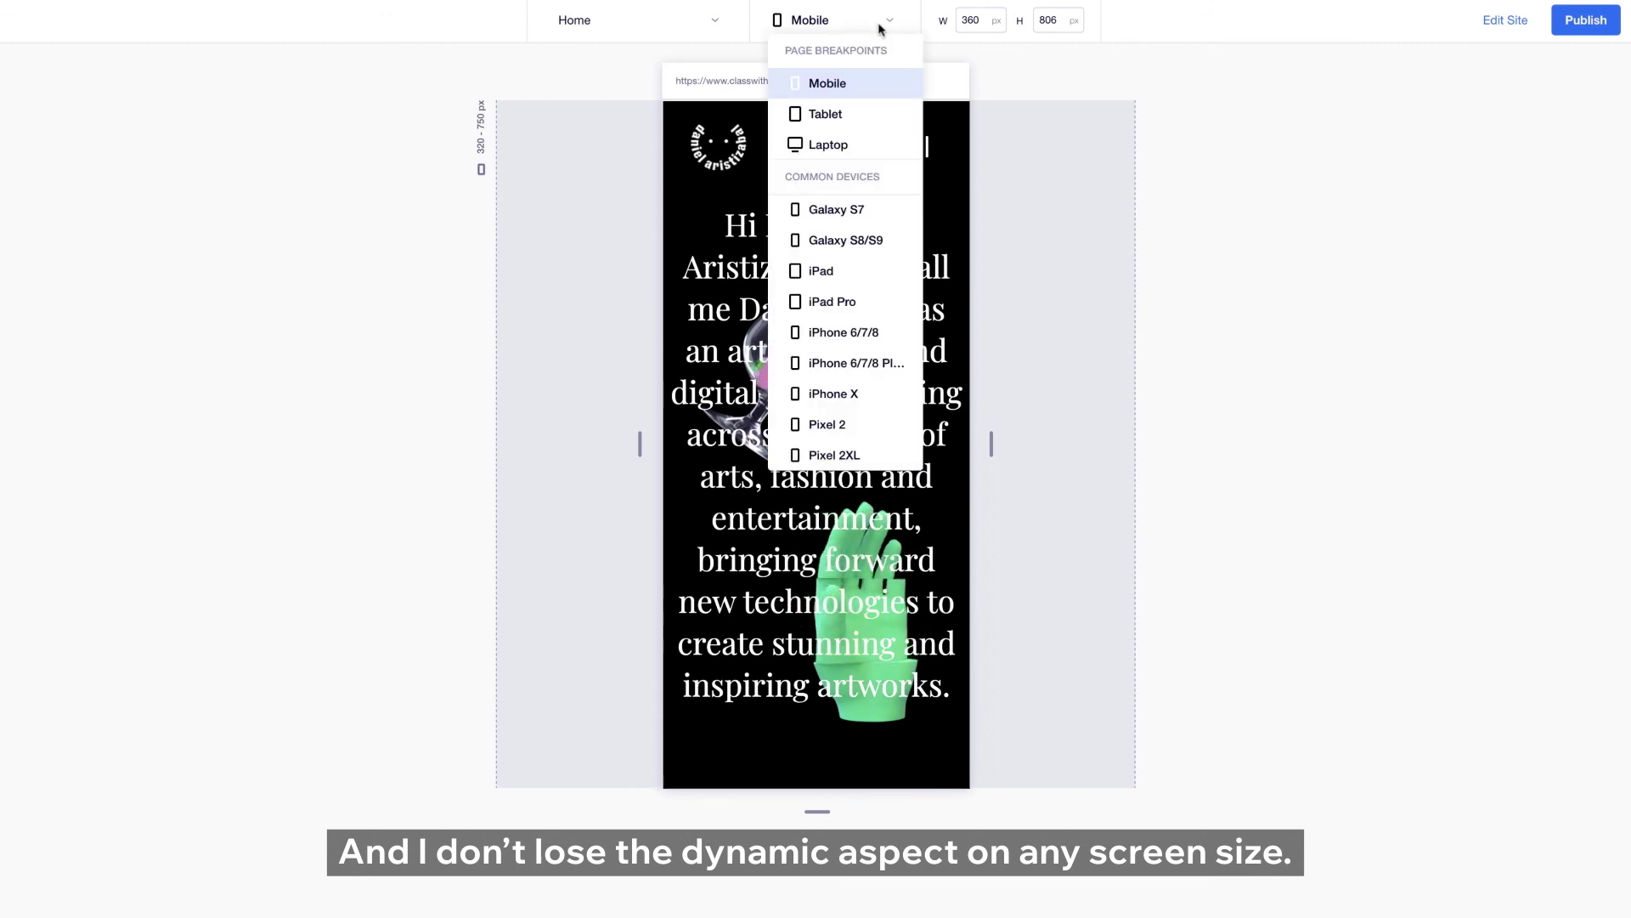
left_click(865, 144)
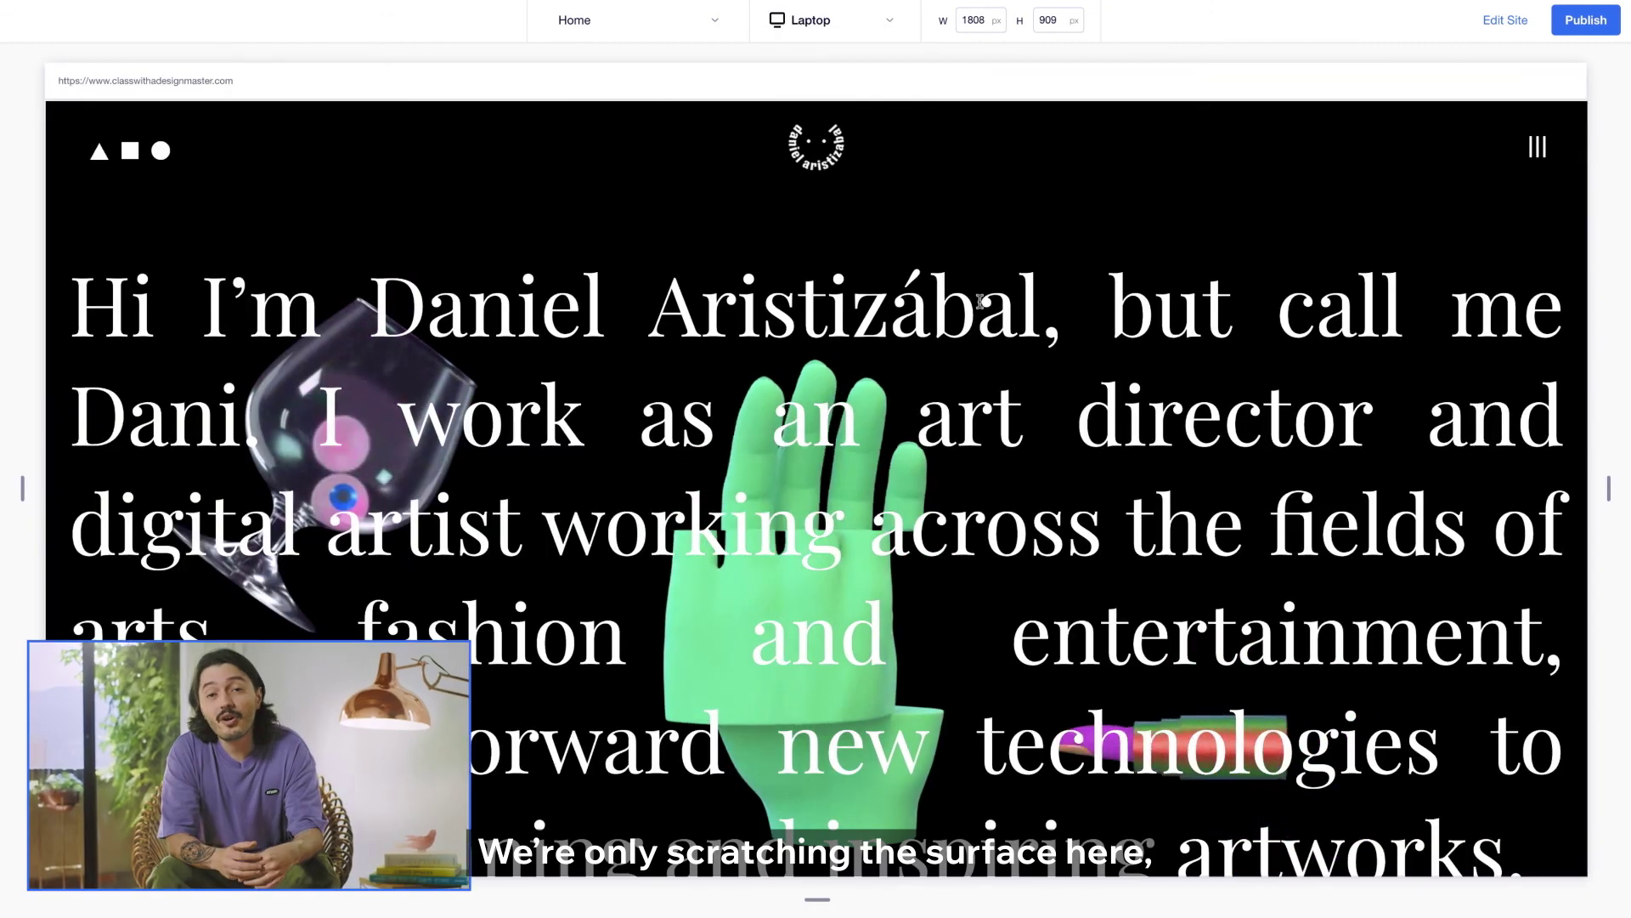